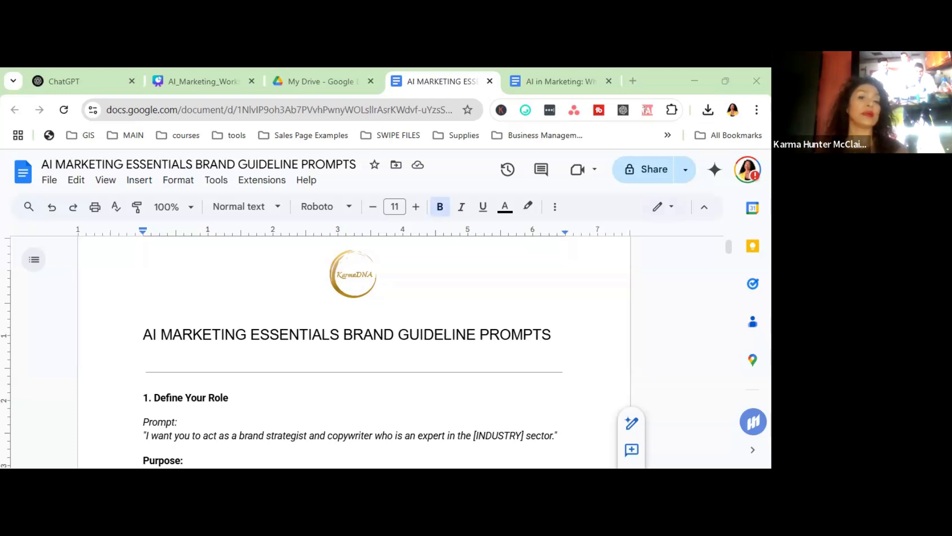
Switch to ChatGPT and remove the stray closing quotation mark from the end of the drafted USP prompt.
{"action": "key", "text": "ctrl+1"}
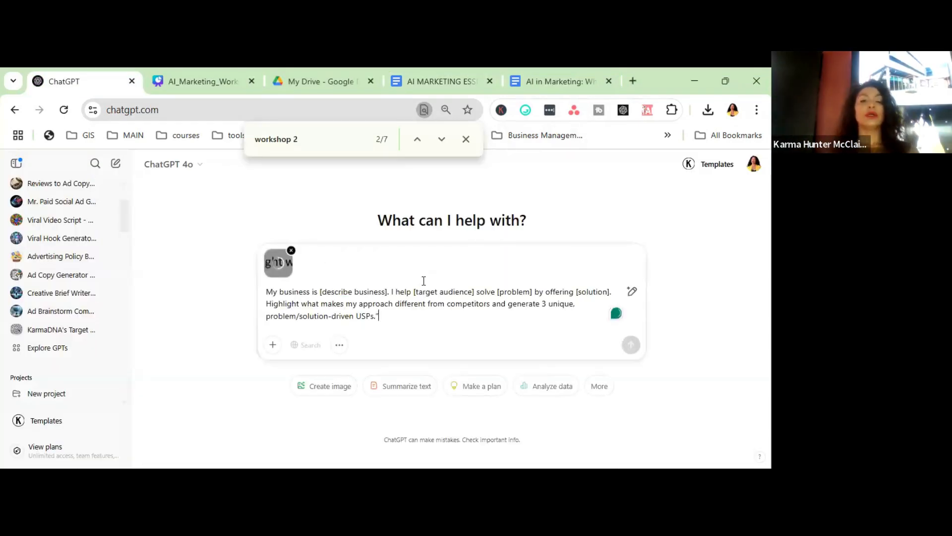
{"action": "left_click", "coordinate": [405, 320]}
{"action": "key", "text": "BackSpace"}
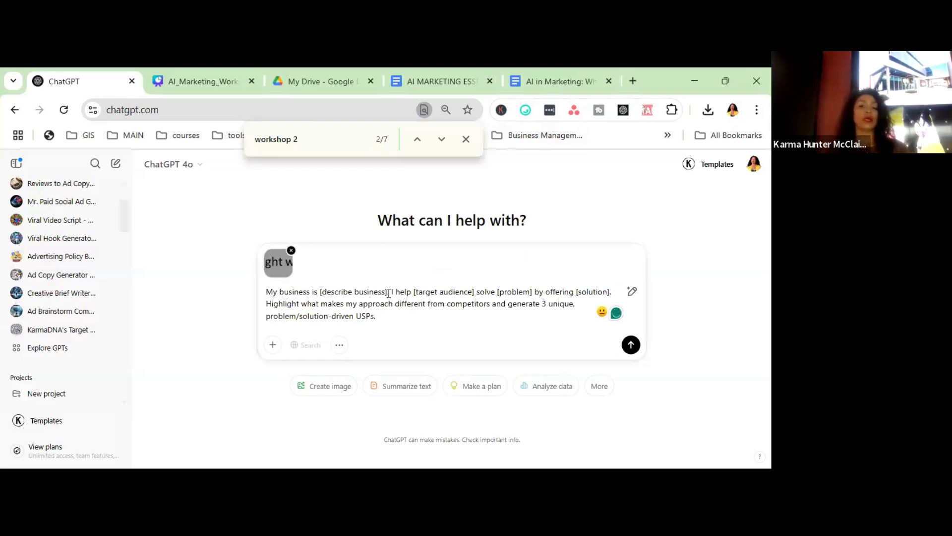
Replace the prompt's placeholders with a senior advisor concierge service helping elderly and disabled clients navigate healthcare through placements, discharge planning, advocacy and education, and submit it.
{"action": "left_click", "coordinate": [389, 293]}
{"action": "key", "text": "BackSpace"}
{"action": "key", "text": "BackSpace"}
{"action": "key", "text": "BackSpace"}
{"action": "key", "text": "BackSpace"}
{"action": "key", "text": "BackSpace"}
{"action": "key", "text": "BackSpace"}
{"action": "key", "text": "BackSpace"}
{"action": "key", "text": "BackSpace"}
{"action": "key", "text": "BackSpace"}
{"action": "key", "text": "BackSpace"}
{"action": "key", "text": "BackSpace"}
{"action": "key", "text": "BackSpace"}
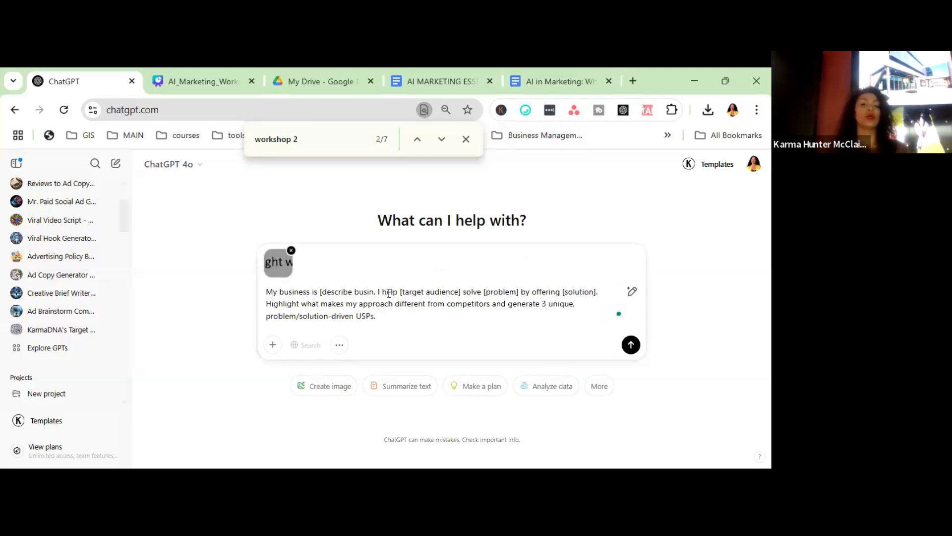
{"action": "key", "text": "BackSpace"}
{"action": "key", "text": "BackSpace"}
{"action": "key", "text": "BackSpace"}
{"action": "key", "text": "BackSpace"}
{"action": "key", "text": "BackSpace"}
{"action": "key", "text": "BackSpace"}
{"action": "key", "text": "BackSpace"}
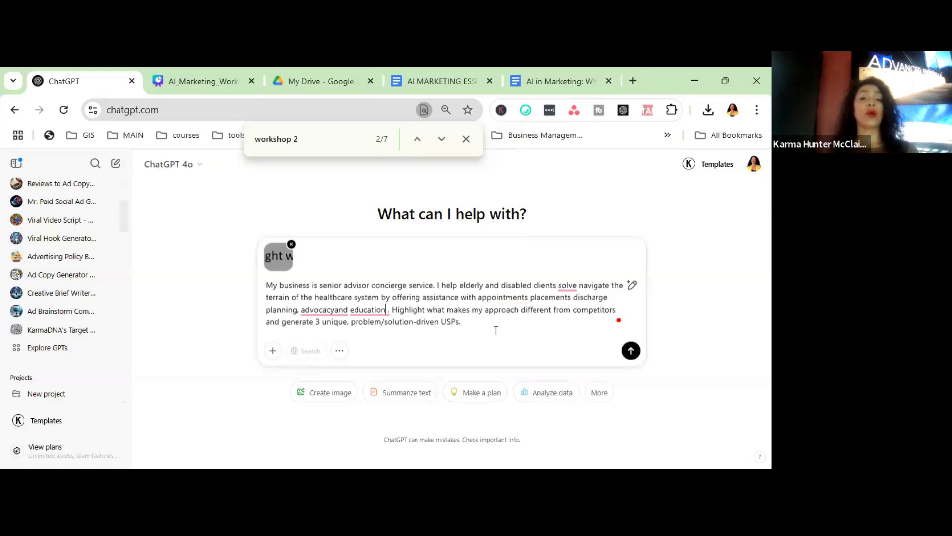
{"action": "left_click", "coordinate": [630, 353]}
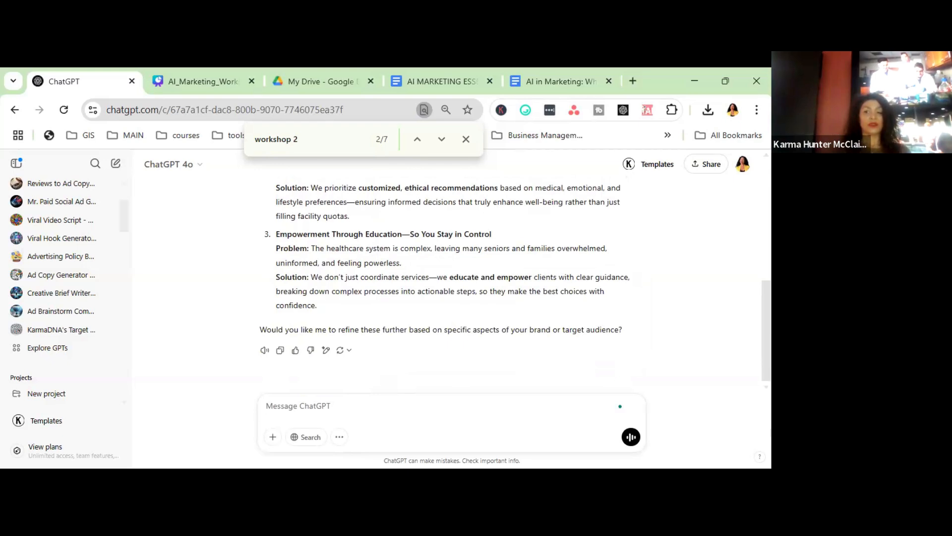
Review the problem and solution statements of the three generated USPs for the senior concierge service.
{"action": "scroll", "coordinate": [446, 278], "scroll_direction": "up", "scroll_amount": 3}
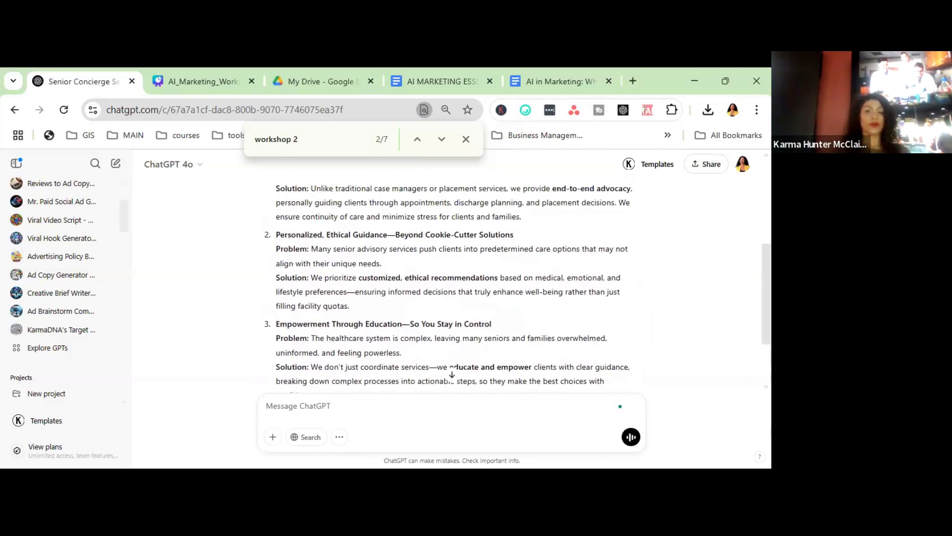
{"action": "scroll", "coordinate": [447, 277], "scroll_direction": "up", "scroll_amount": 1}
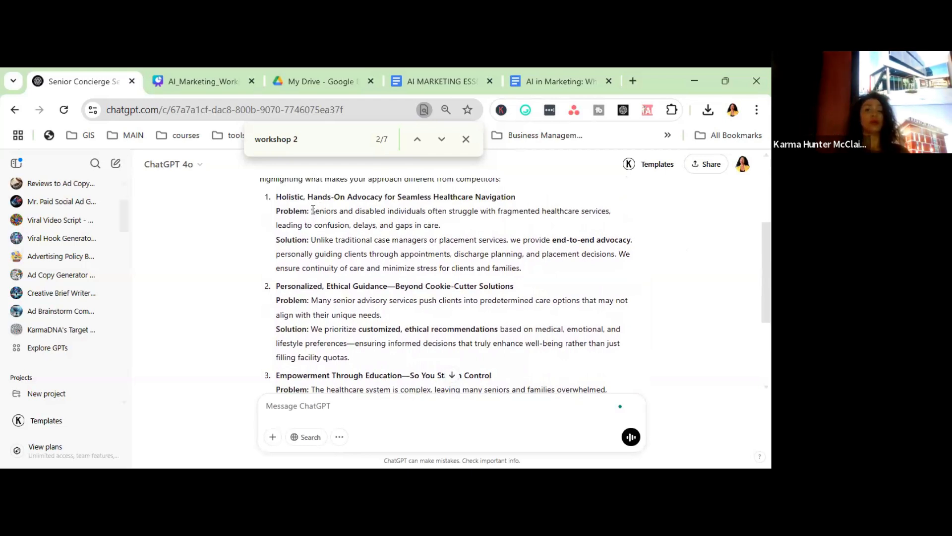
{"action": "left_click_drag", "start_coordinate": [311, 211], "coordinate": [448, 233]}
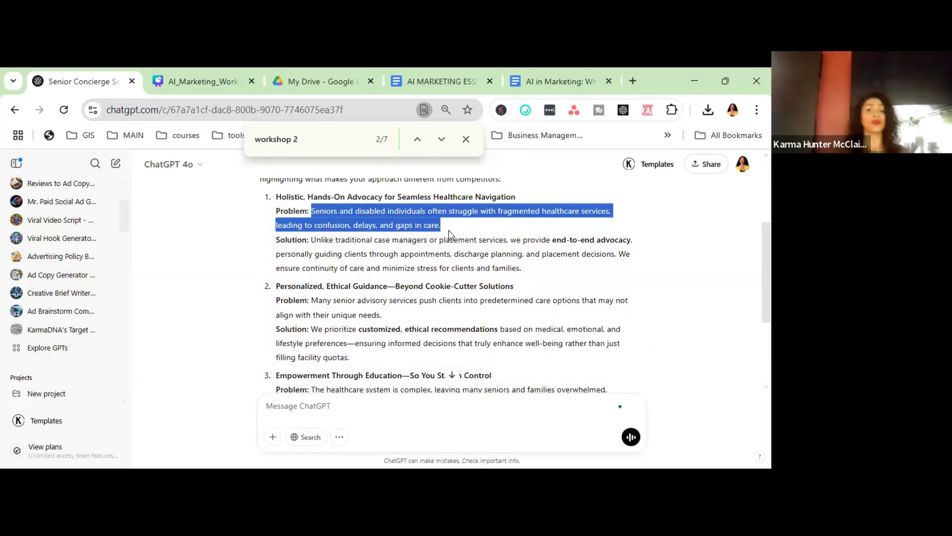
{"action": "left_click", "coordinate": [313, 237]}
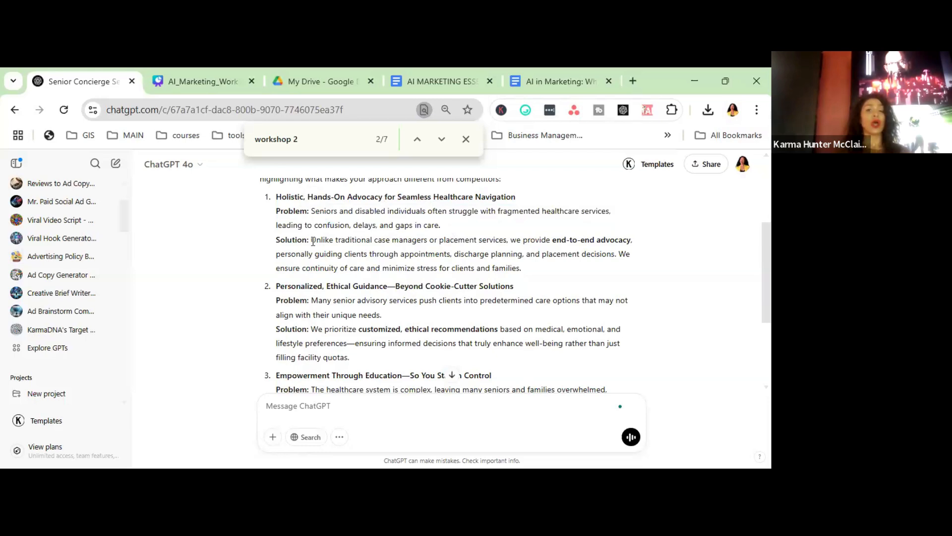
{"action": "left_click_drag", "start_coordinate": [311, 240], "coordinate": [529, 276]}
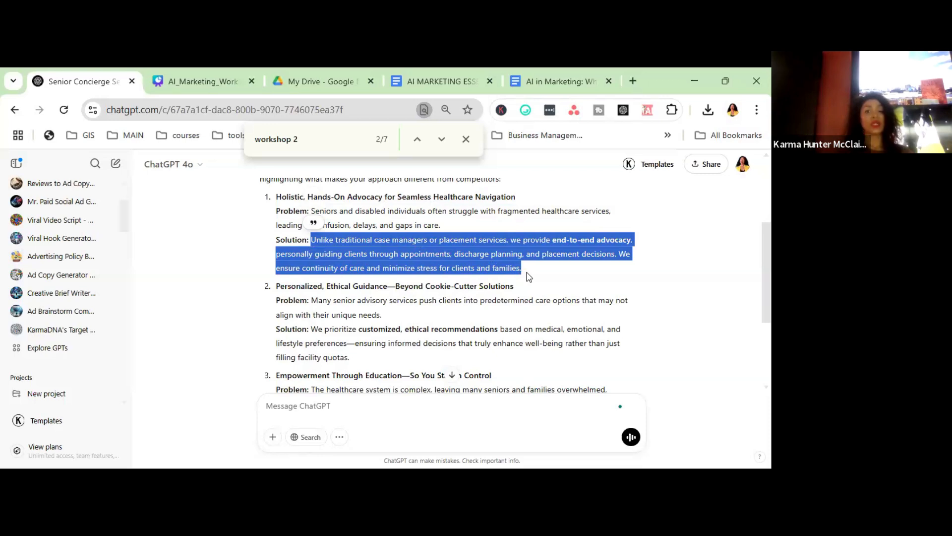
{"action": "left_click", "coordinate": [428, 321]}
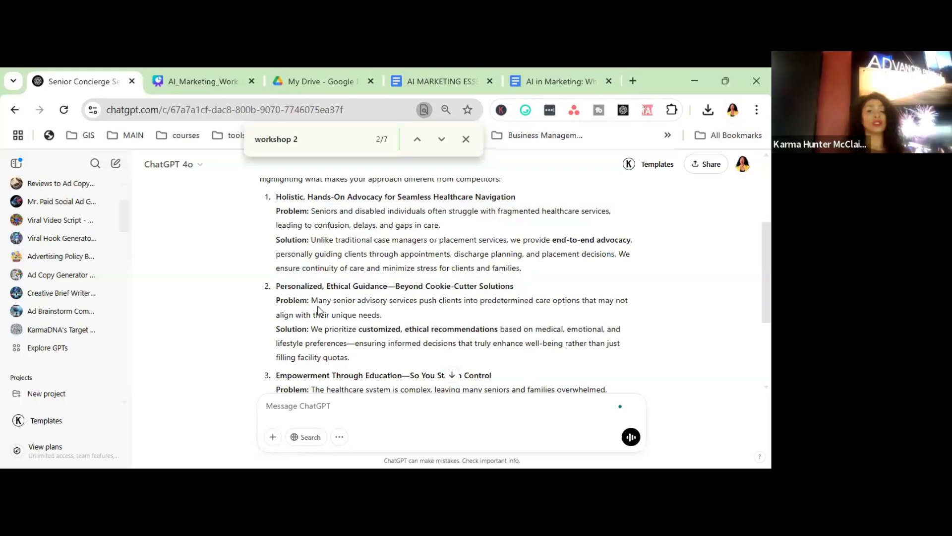
{"action": "left_click_drag", "start_coordinate": [311, 300], "coordinate": [389, 320]}
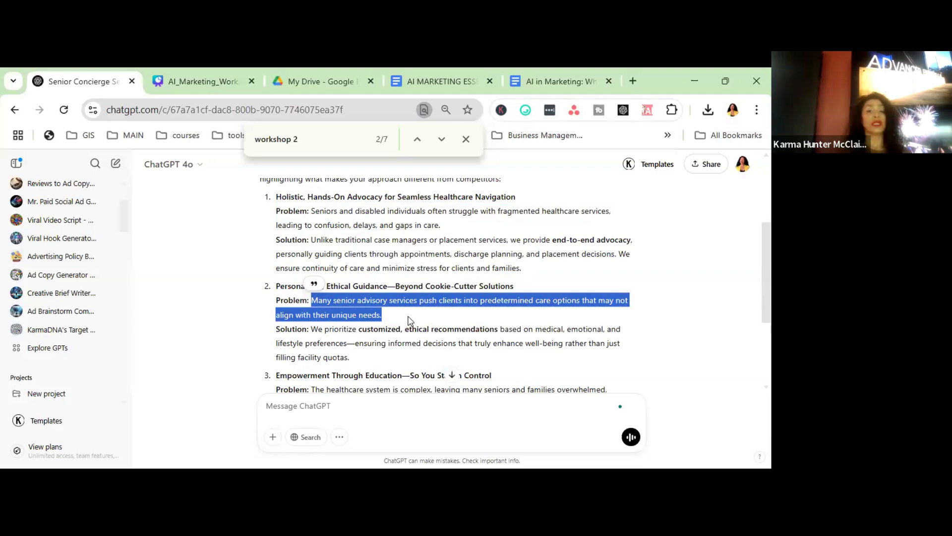
{"action": "left_click", "coordinate": [367, 363]}
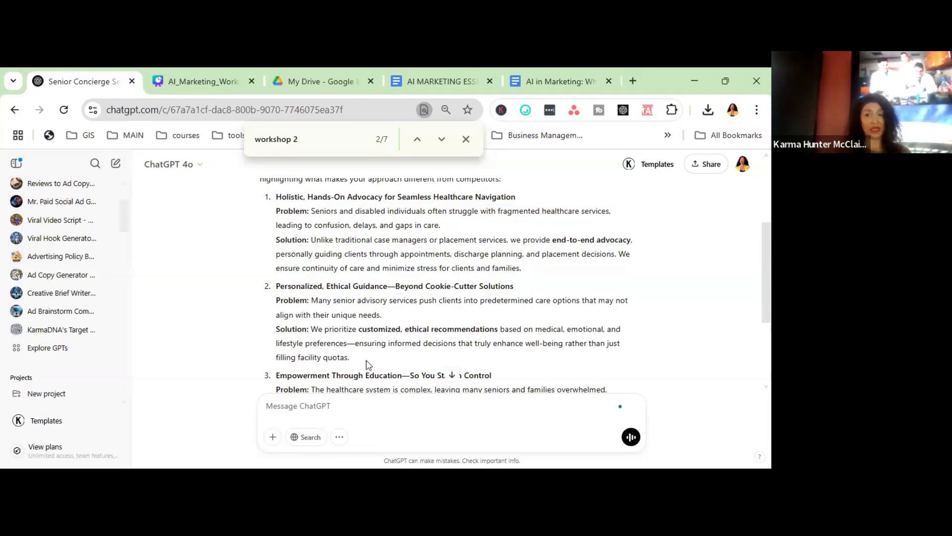
{"action": "scroll", "coordinate": [367, 362], "scroll_direction": "down", "scroll_amount": 1}
{"action": "scroll", "coordinate": [368, 361], "scroll_direction": "down", "scroll_amount": 2}
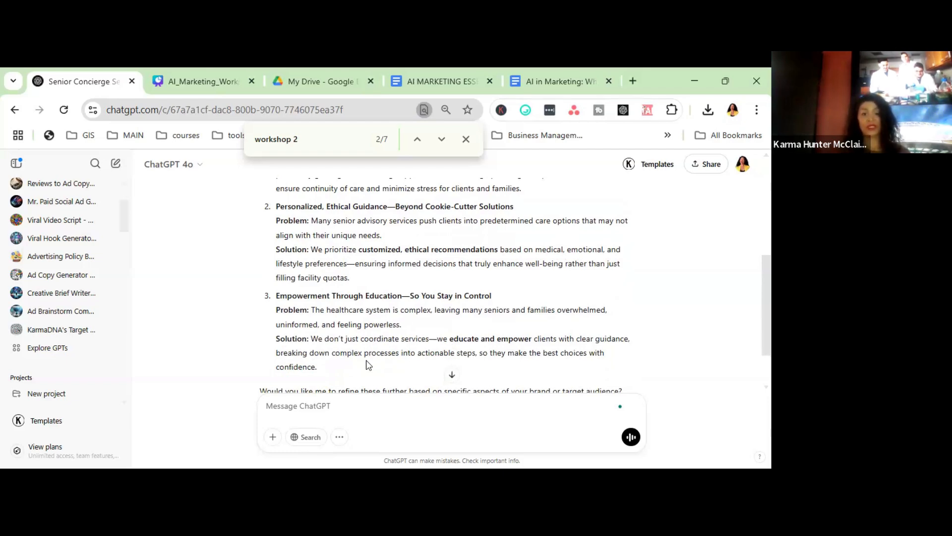
{"action": "scroll", "coordinate": [367, 359], "scroll_direction": "down", "scroll_amount": 1}
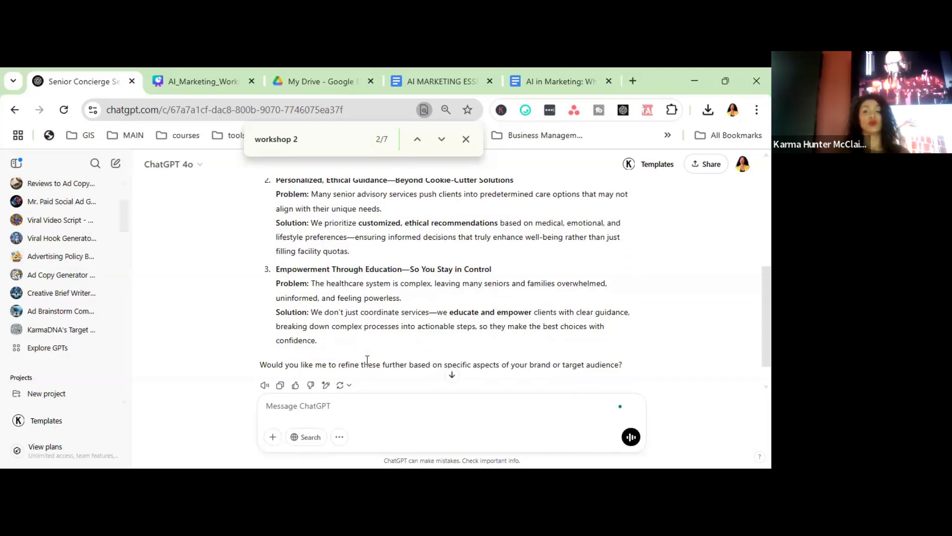
{"action": "scroll", "coordinate": [368, 361], "scroll_direction": "up", "scroll_amount": 3}
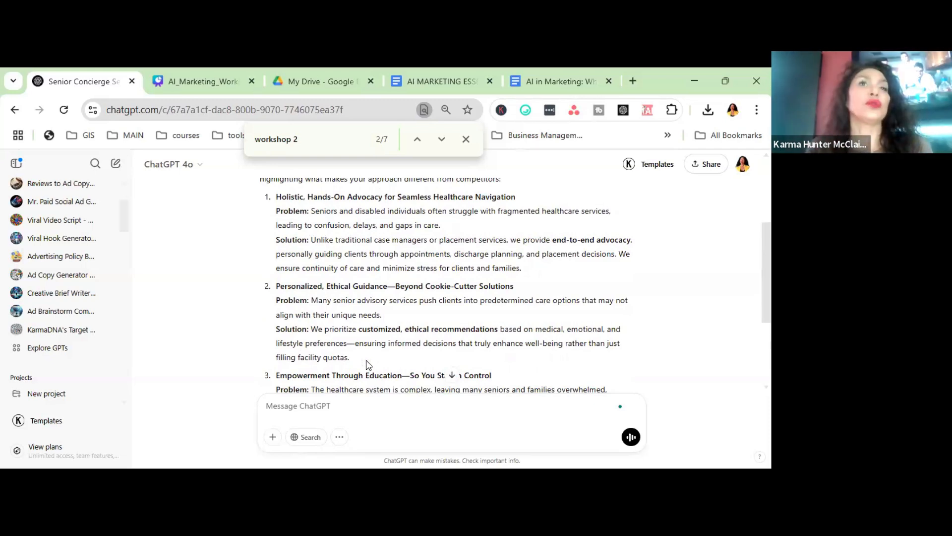
{"action": "scroll", "coordinate": [367, 362], "scroll_direction": "down", "scroll_amount": 1}
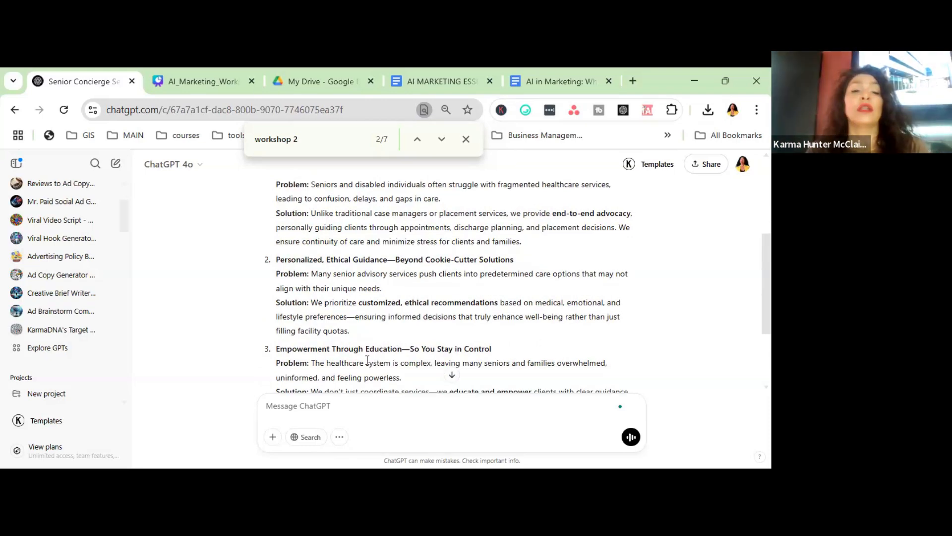
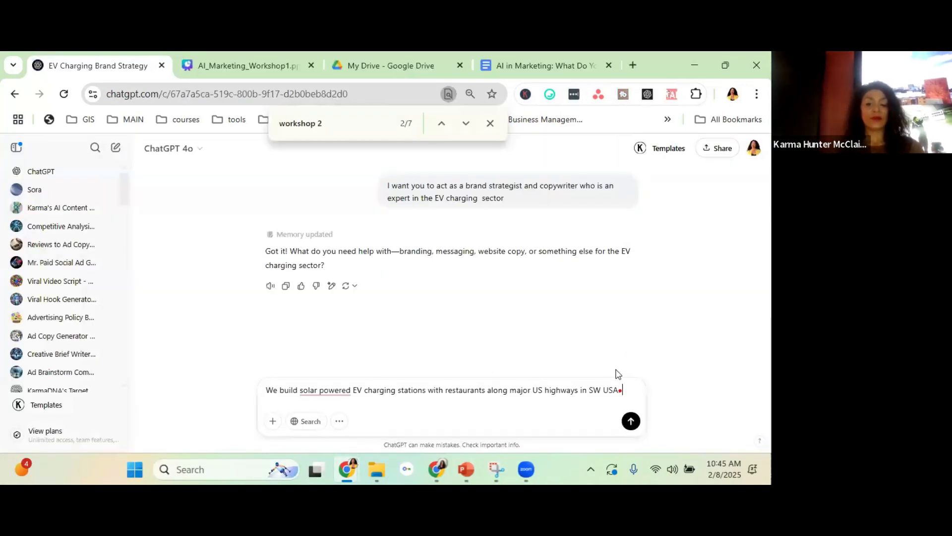
Complete the EV charging prompt with "Describe this offering in detail, including its main features, benefits, and potential uses." and submit it.
{"action": "type", "text": ". Describe this offering in detail, including its main features, benefits, and potential uses.\""}
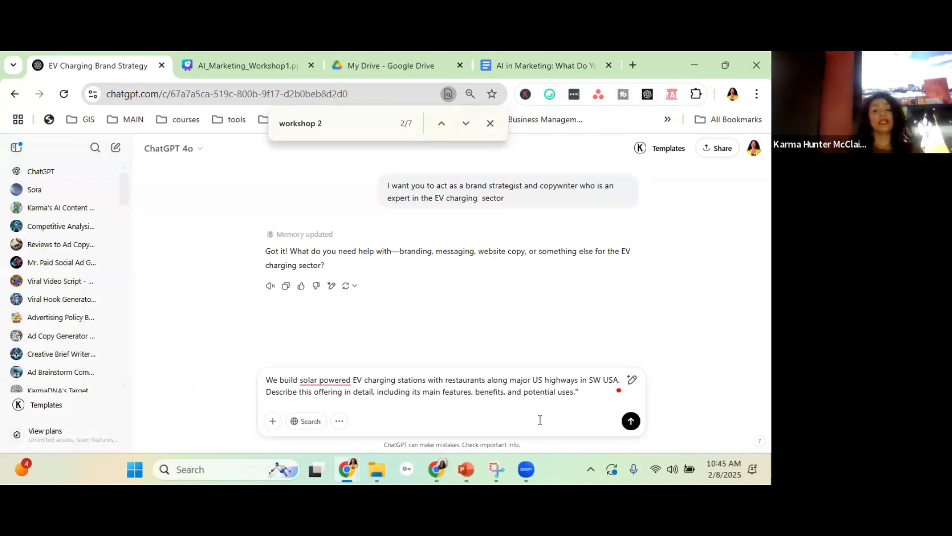
{"action": "left_click", "coordinate": [630, 422]}
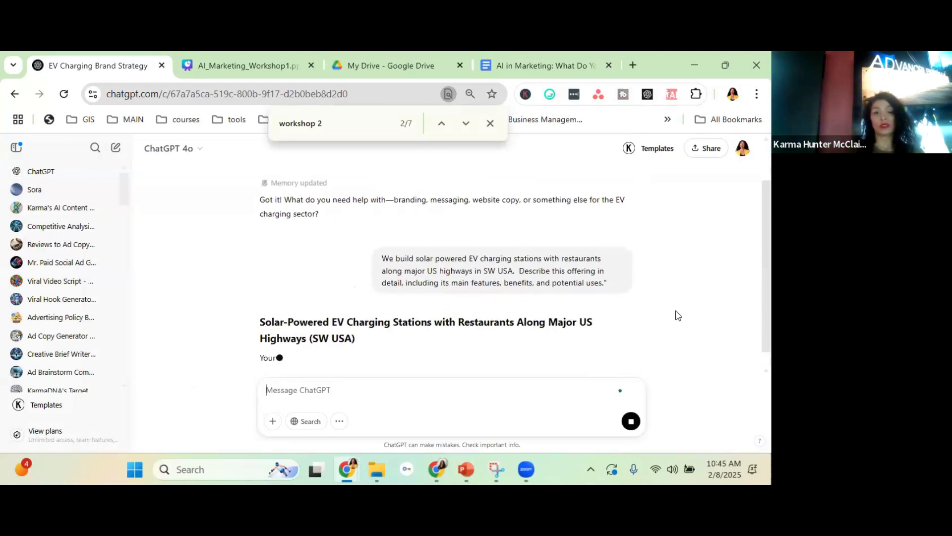
Read through the generated EV charging station description, covering its key features, benefits and who benefits from the stations.
{"action": "scroll", "coordinate": [514, 317], "scroll_direction": "down", "scroll_amount": 3}
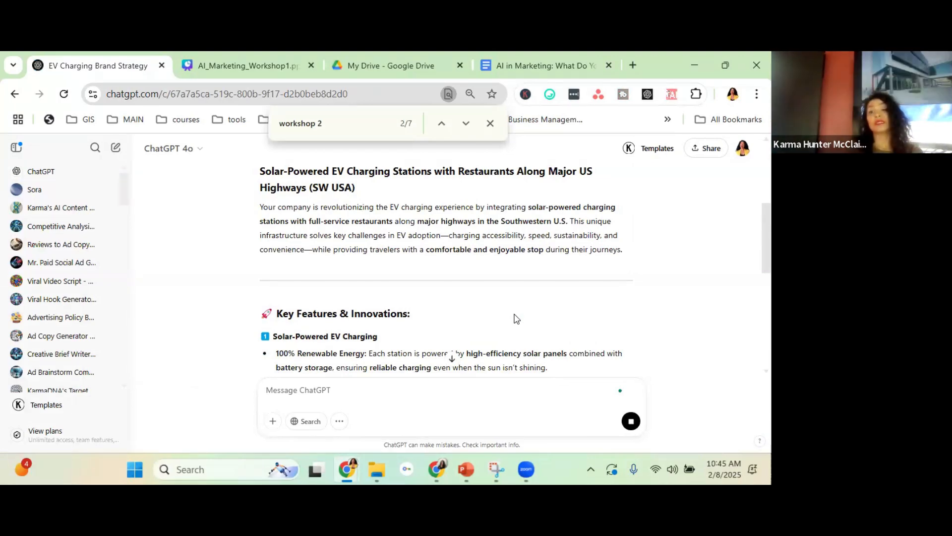
{"action": "scroll", "coordinate": [514, 318], "scroll_direction": "down", "scroll_amount": 3}
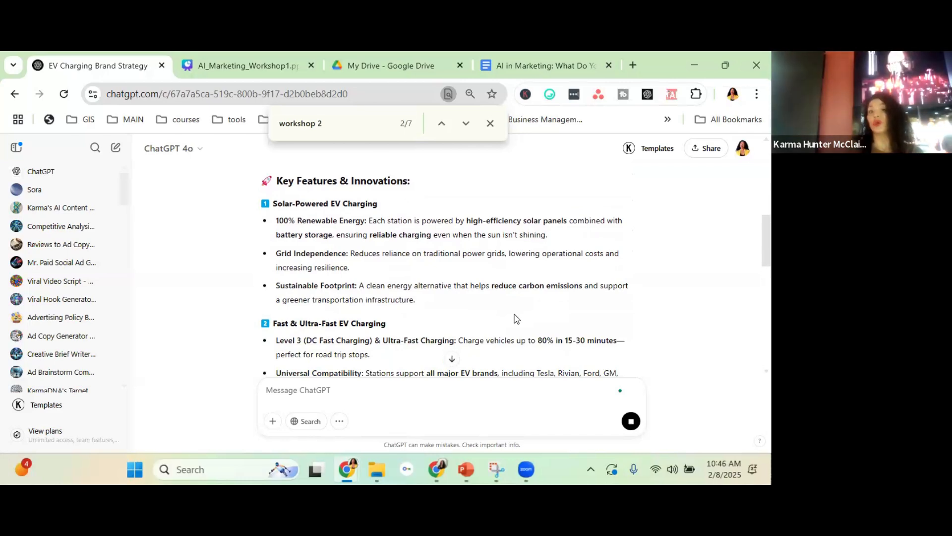
{"action": "scroll", "coordinate": [515, 314], "scroll_direction": "down", "scroll_amount": 4}
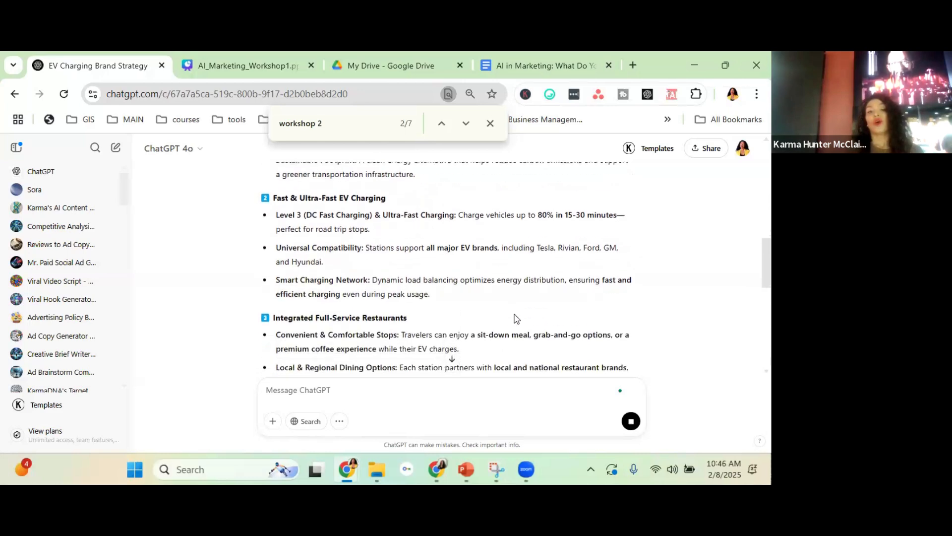
{"action": "scroll", "coordinate": [516, 317], "scroll_direction": "down", "scroll_amount": 4}
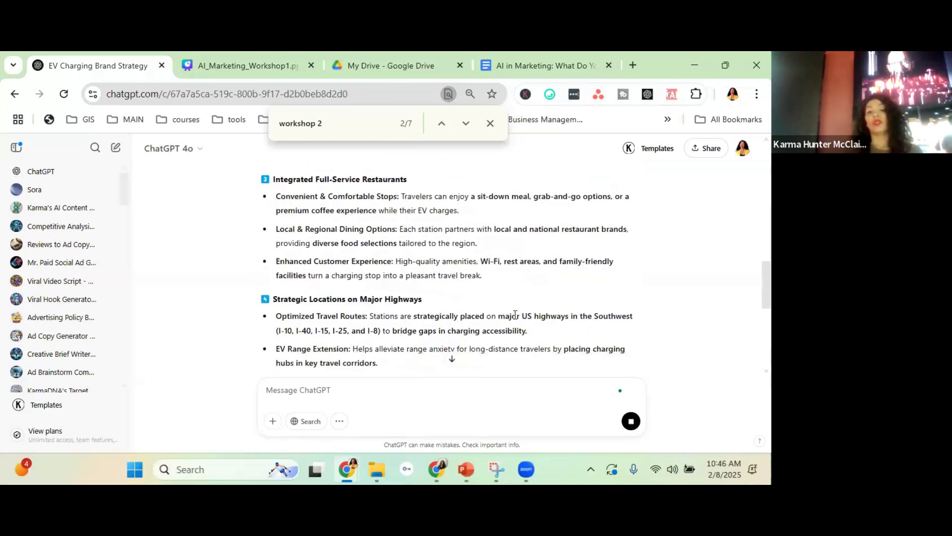
{"action": "scroll", "coordinate": [516, 318], "scroll_direction": "down", "scroll_amount": 4}
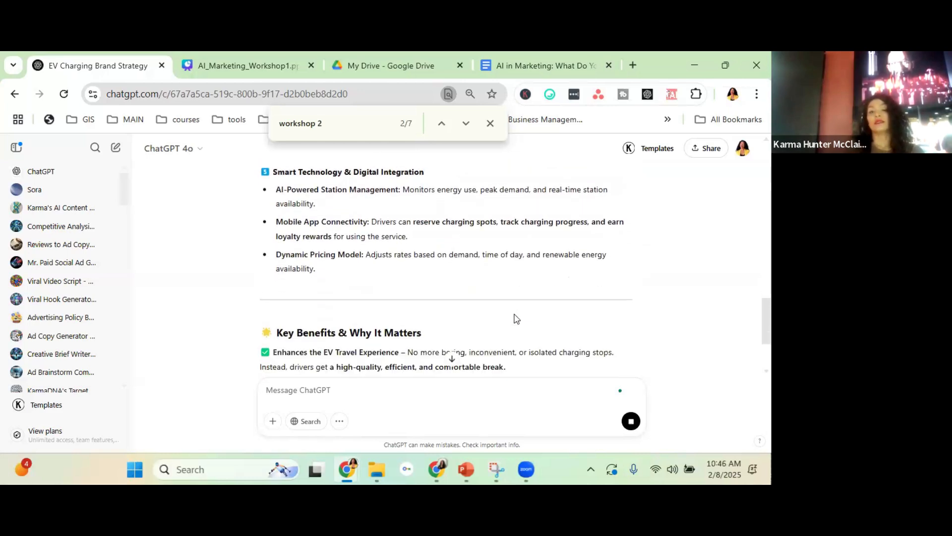
{"action": "scroll", "coordinate": [515, 319], "scroll_direction": "down", "scroll_amount": 3}
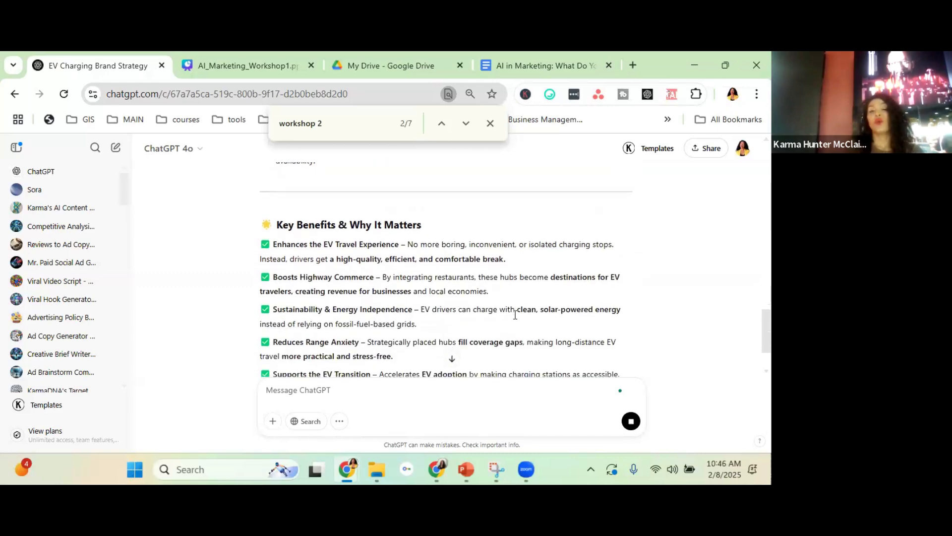
{"action": "scroll", "coordinate": [516, 318], "scroll_direction": "down", "scroll_amount": 1}
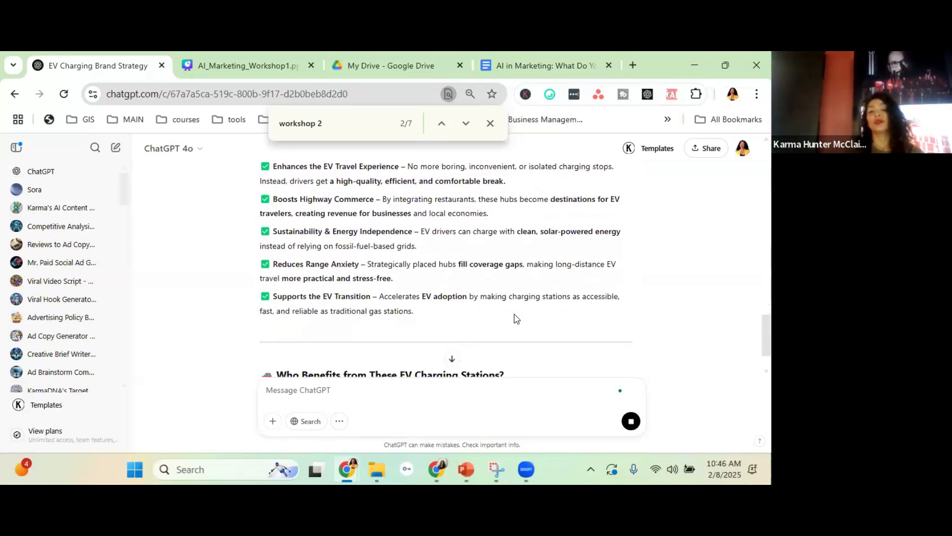
{"action": "scroll", "coordinate": [516, 318], "scroll_direction": "down", "scroll_amount": 2}
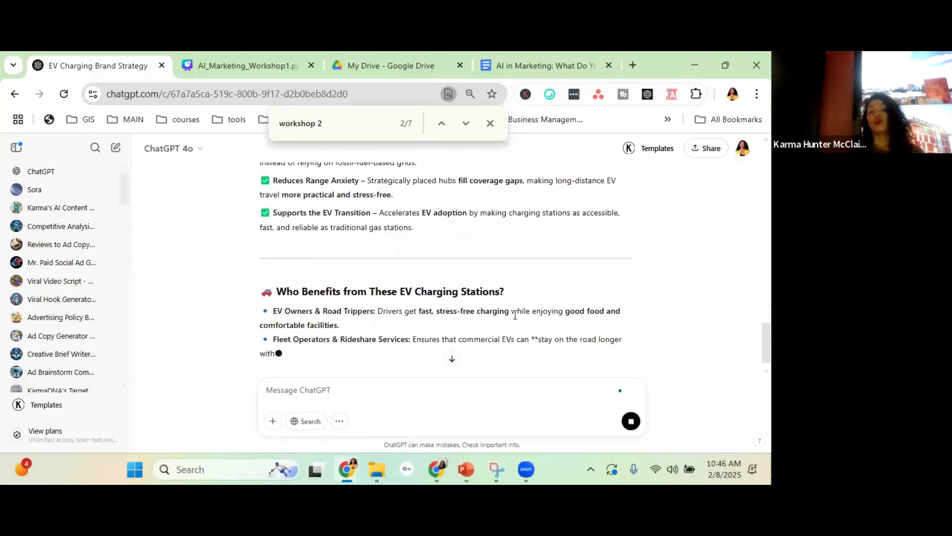
{"action": "scroll", "coordinate": [516, 315], "scroll_direction": "down", "scroll_amount": 1}
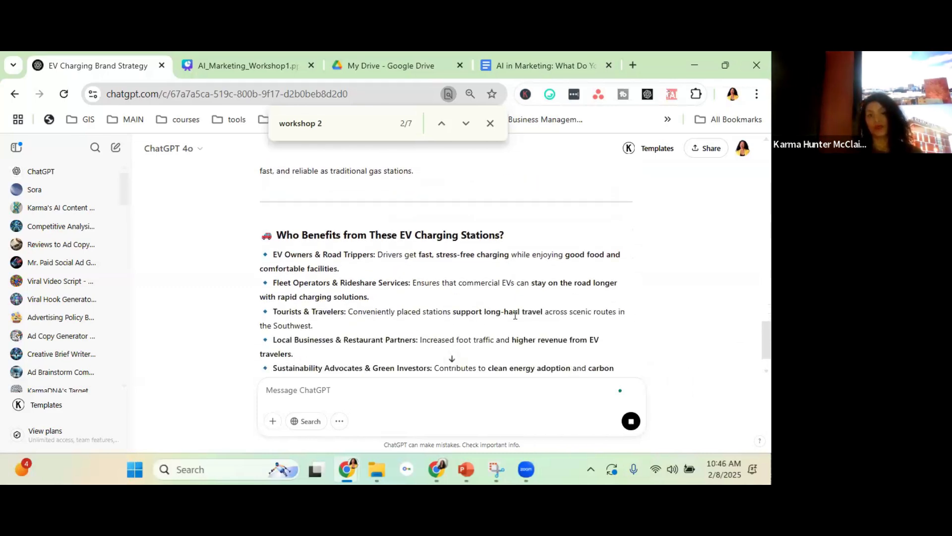
{"action": "scroll", "coordinate": [516, 316], "scroll_direction": "down", "scroll_amount": 2}
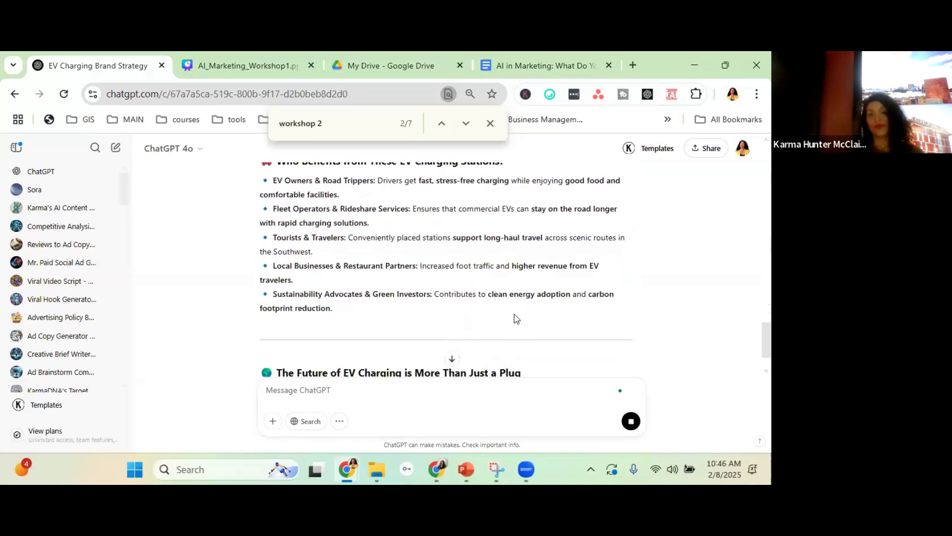
{"action": "scroll", "coordinate": [516, 317], "scroll_direction": "down", "scroll_amount": 2}
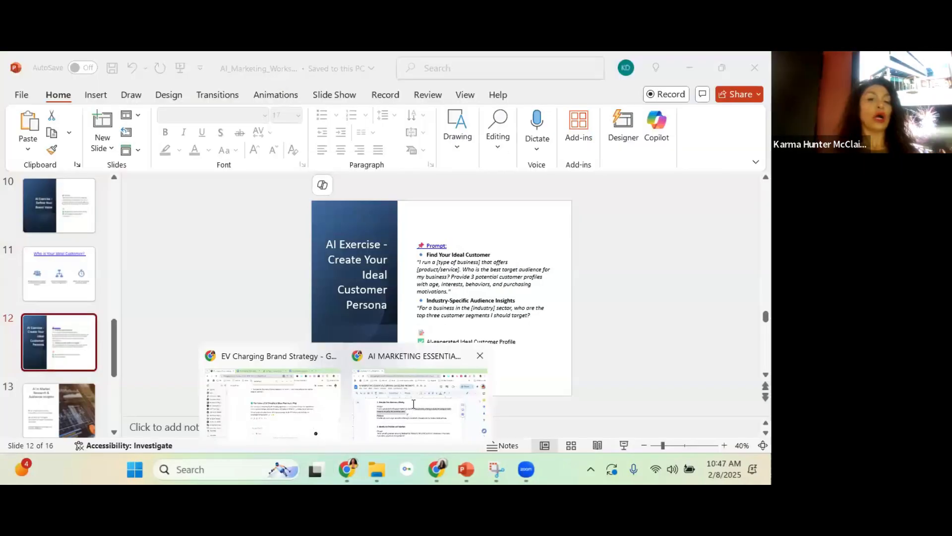
Switch to the brand guideline prompts document in Google Docs and find the prompt under "3. Identify the Problem and Solution".
{"action": "left_click", "coordinate": [413, 404]}
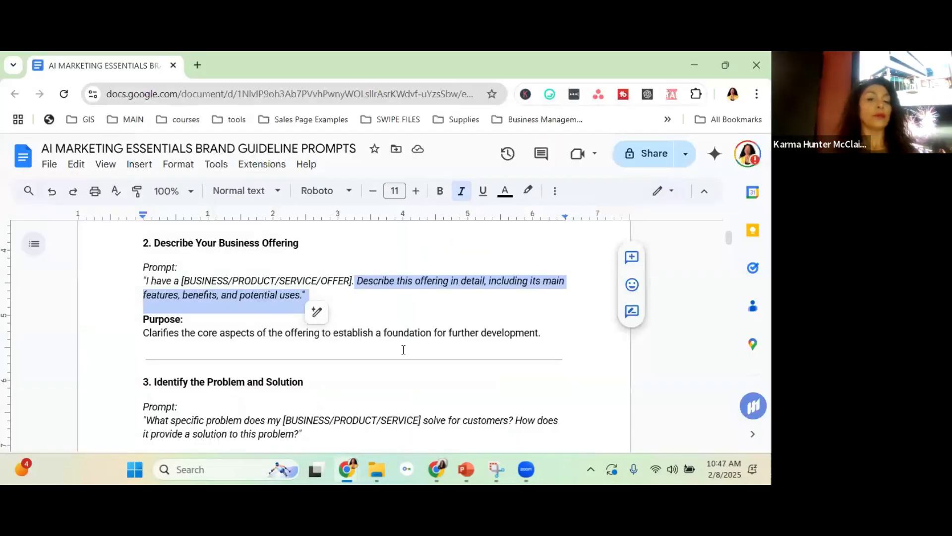
{"action": "left_click", "coordinate": [404, 350]}
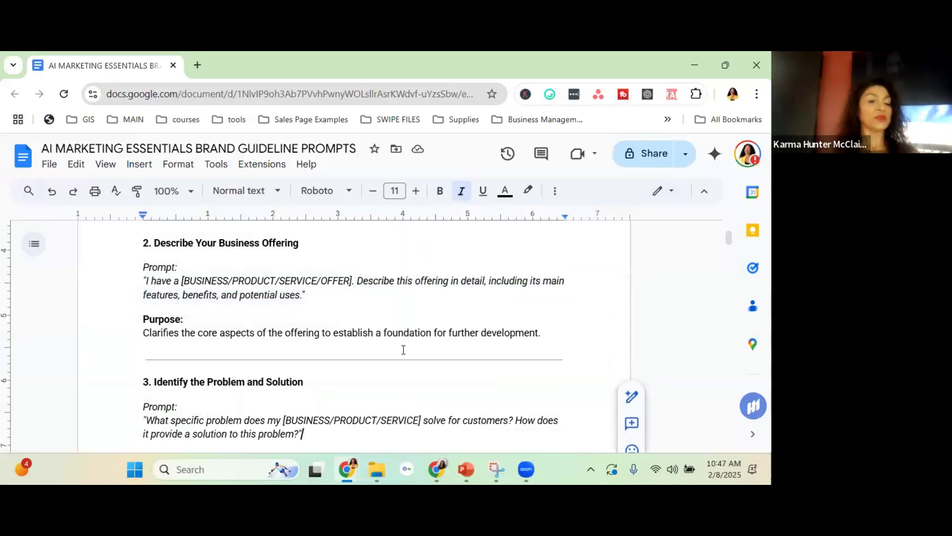
{"action": "key", "text": "Down"}
{"action": "key", "text": "Down"}
{"action": "key", "text": "Down"}
{"action": "key", "text": "Down"}
{"action": "key", "text": "Down"}
{"action": "key", "text": "Down"}
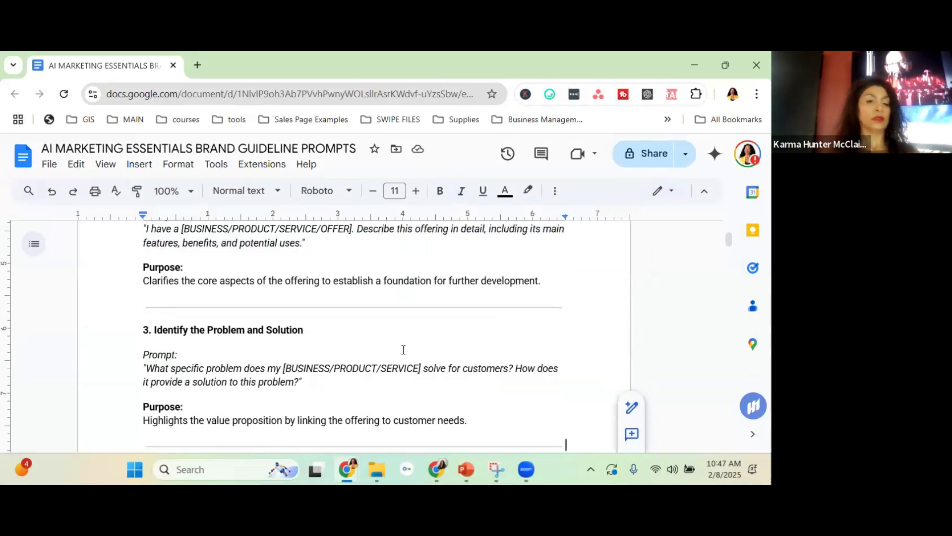
{"action": "key", "text": "Down"}
{"action": "key", "text": "Down"}
{"action": "key", "text": "Down"}
{"action": "key", "text": "Up"}
{"action": "key", "text": "Up"}
{"action": "key", "text": "Up"}
{"action": "key", "text": "Up"}
{"action": "key", "text": "Up"}
{"action": "key", "text": "Up"}
{"action": "key", "text": "Up"}
{"action": "key", "text": "Up"}
{"action": "key", "text": "Up"}
{"action": "key", "text": "Up"}
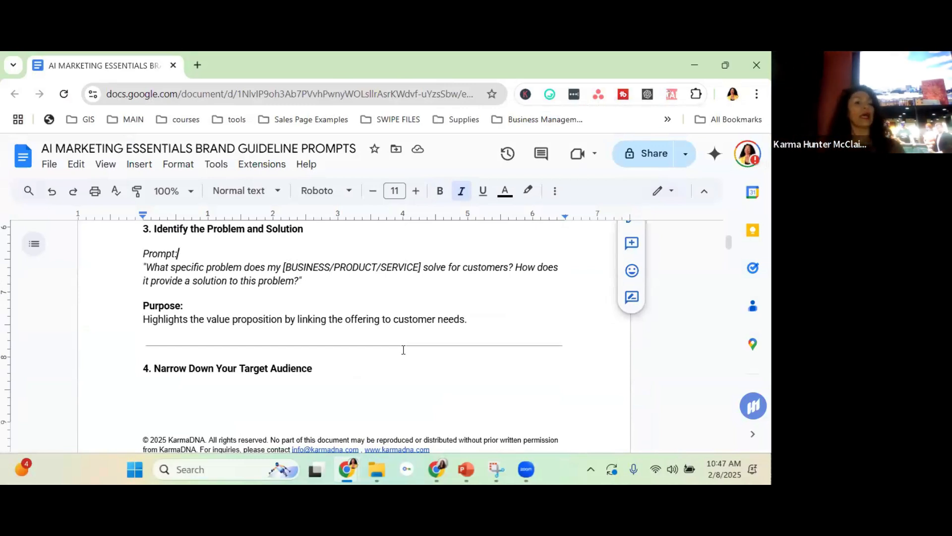
Copy the prompt "What specific problem does my [BUSINESS/PRODUCT/SERVICE] solve for customers? How does it provide a solution to this problem?".
{"action": "left_click_drag", "start_coordinate": [148, 267], "coordinate": [300, 280]}
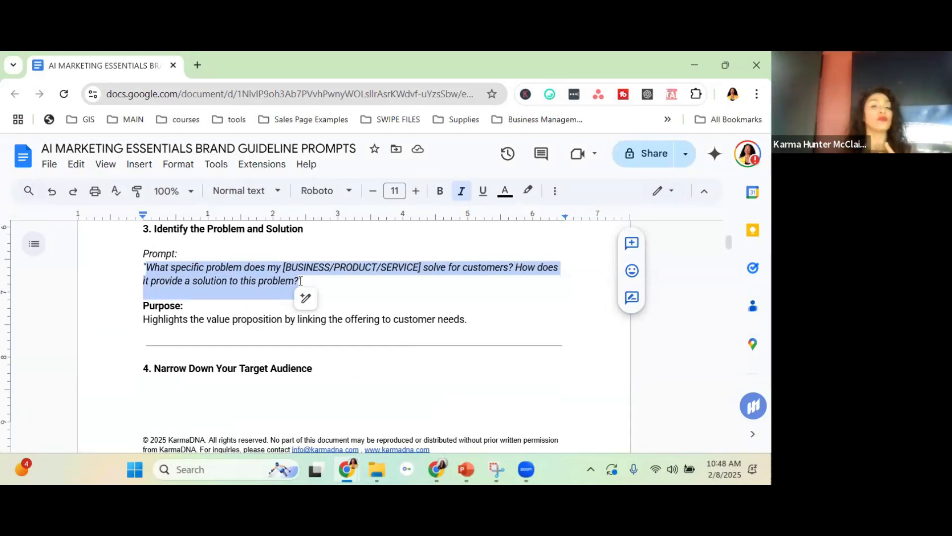
{"action": "right_click", "coordinate": [254, 282]}
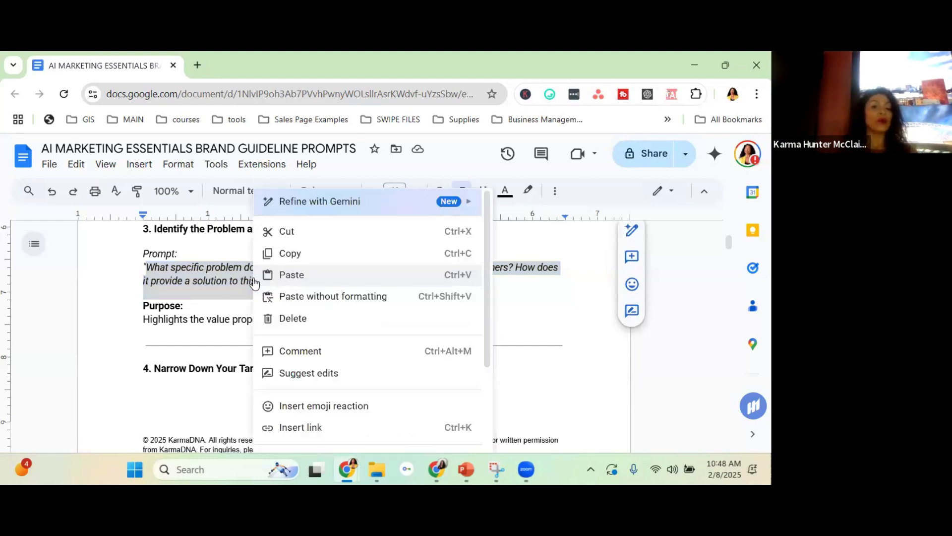
{"action": "left_click", "coordinate": [300, 257]}
Switch to the EV charging chat in ChatGPT, paste the copied prompt, replace its bracketed placeholder with "business" and submit it.
{"action": "key", "text": "alt+Tab"}
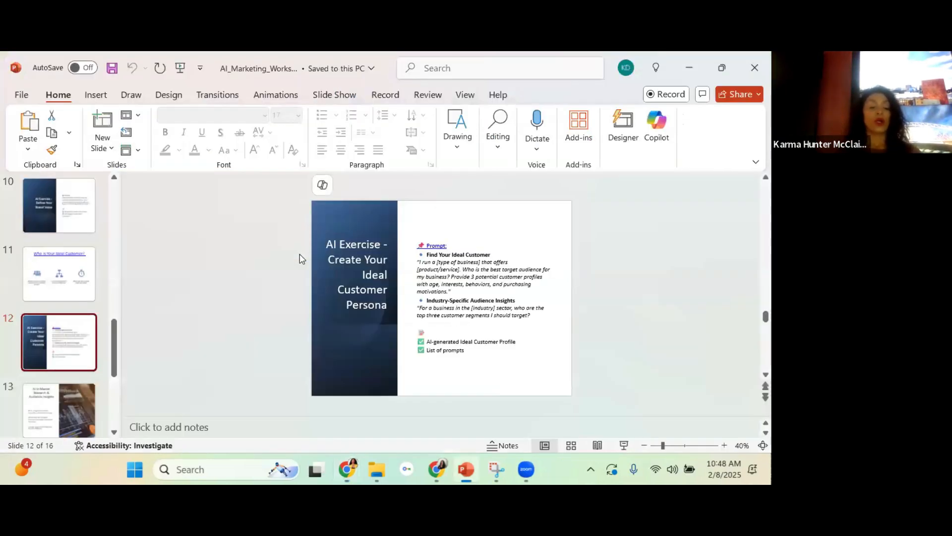
{"action": "key", "text": "alt+Tab"}
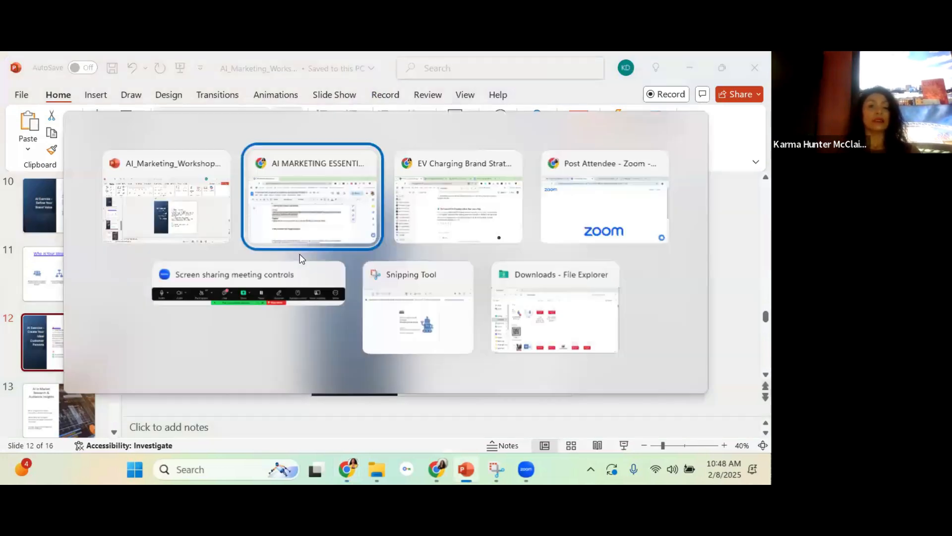
{"action": "key", "text": "alt+Tab"}
{"action": "left_click_drag", "start_coordinate": [494, 380], "coordinate": [380, 378]}
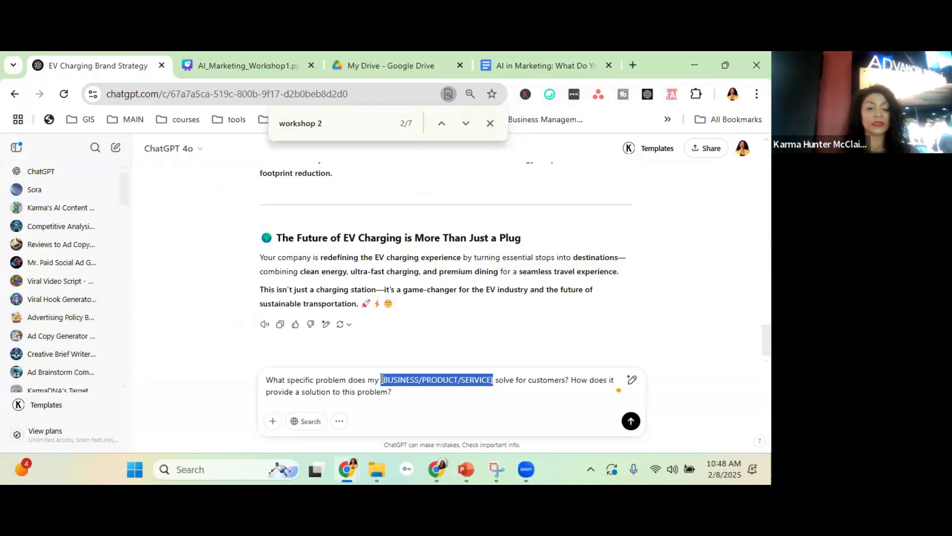
{"action": "type", "text": "business"}
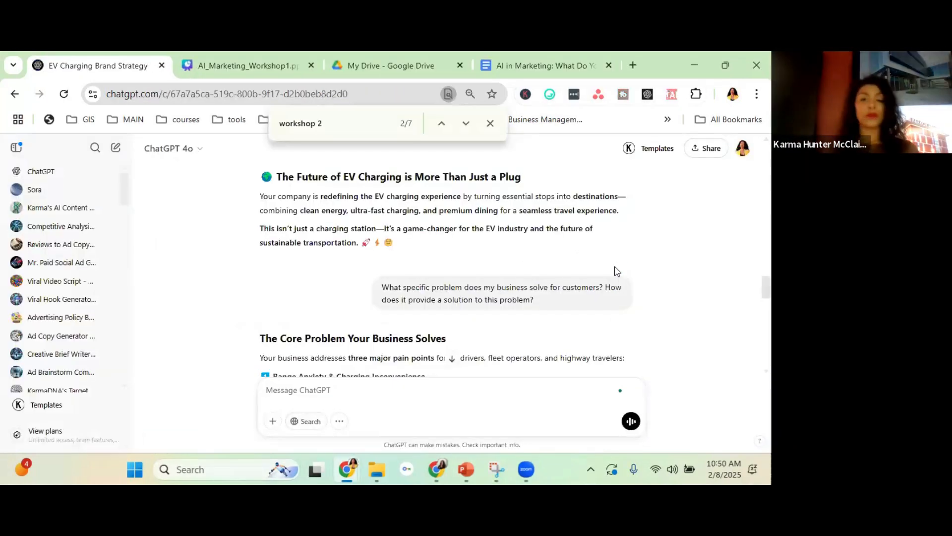
Read through the generated answer on the core problems the EV charging business solves, how it provides the solution, and why this matters.
{"action": "scroll", "coordinate": [617, 271], "scroll_direction": "down", "scroll_amount": 3}
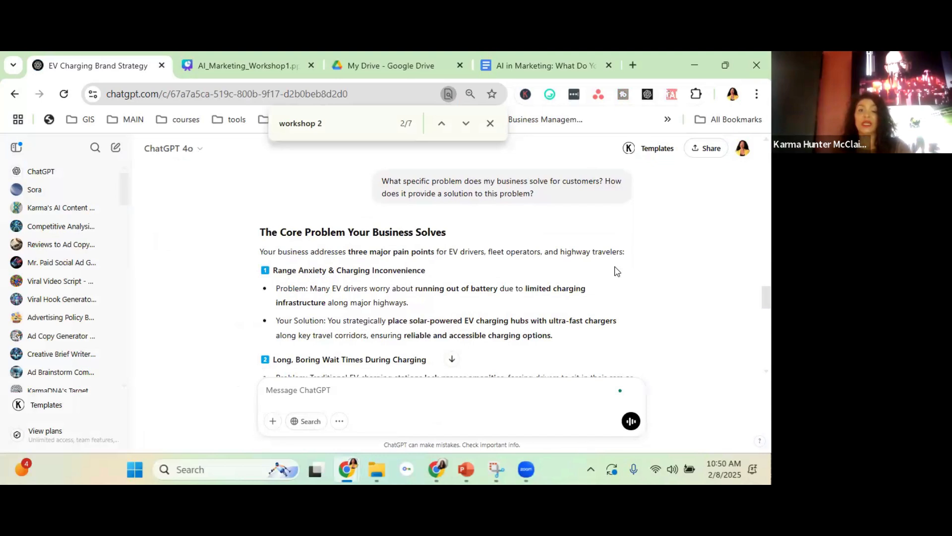
{"action": "scroll", "coordinate": [617, 271], "scroll_direction": "down", "scroll_amount": 1}
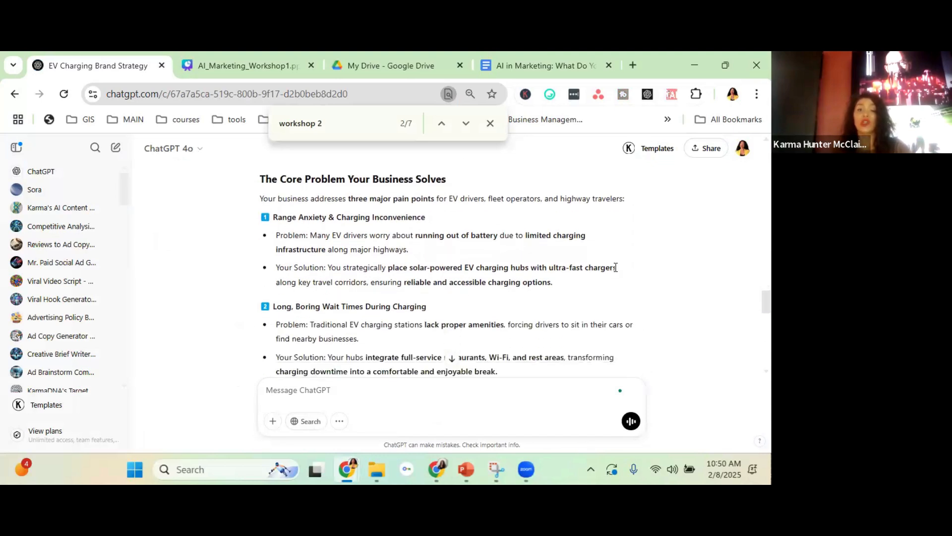
{"action": "scroll", "coordinate": [616, 267], "scroll_direction": "down", "scroll_amount": 2}
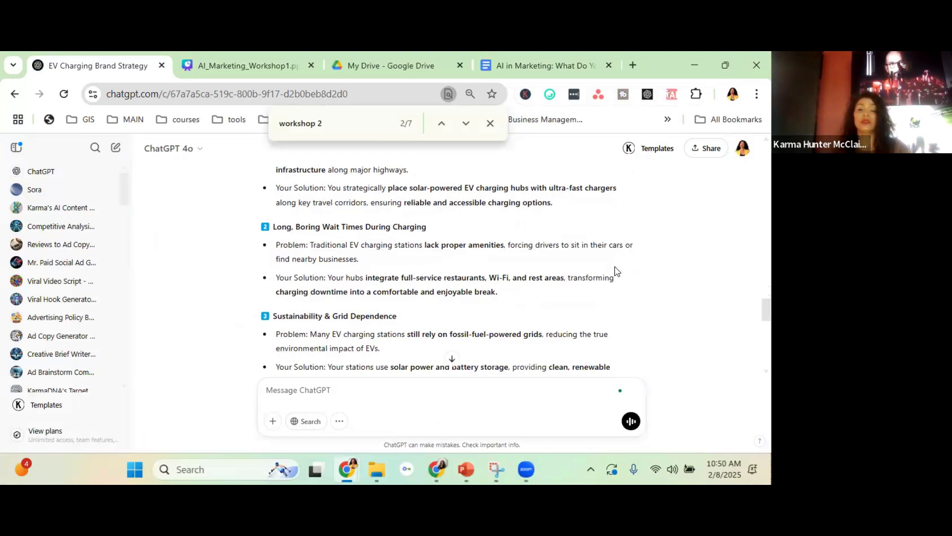
{"action": "scroll", "coordinate": [617, 270], "scroll_direction": "down", "scroll_amount": 3}
{"action": "scroll", "coordinate": [617, 271], "scroll_direction": "down", "scroll_amount": 2}
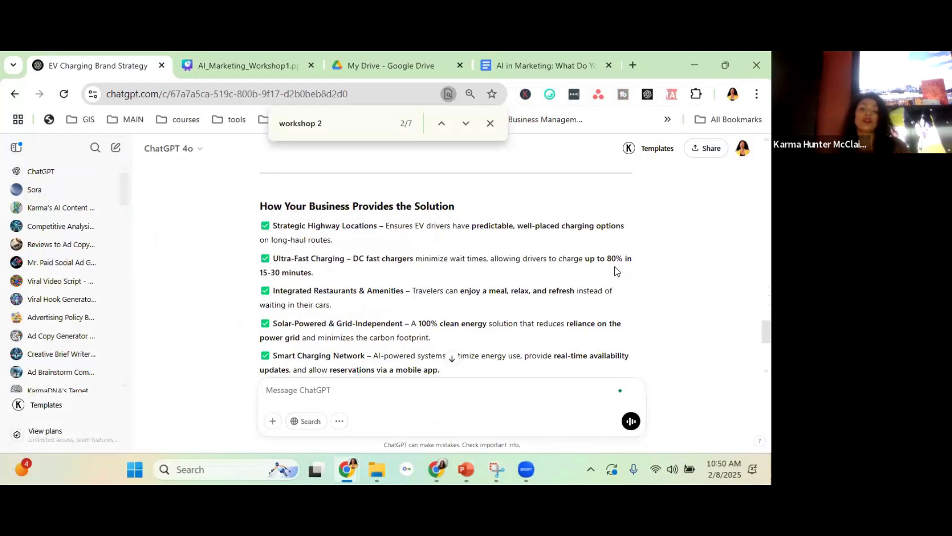
{"action": "scroll", "coordinate": [617, 271], "scroll_direction": "down", "scroll_amount": 1}
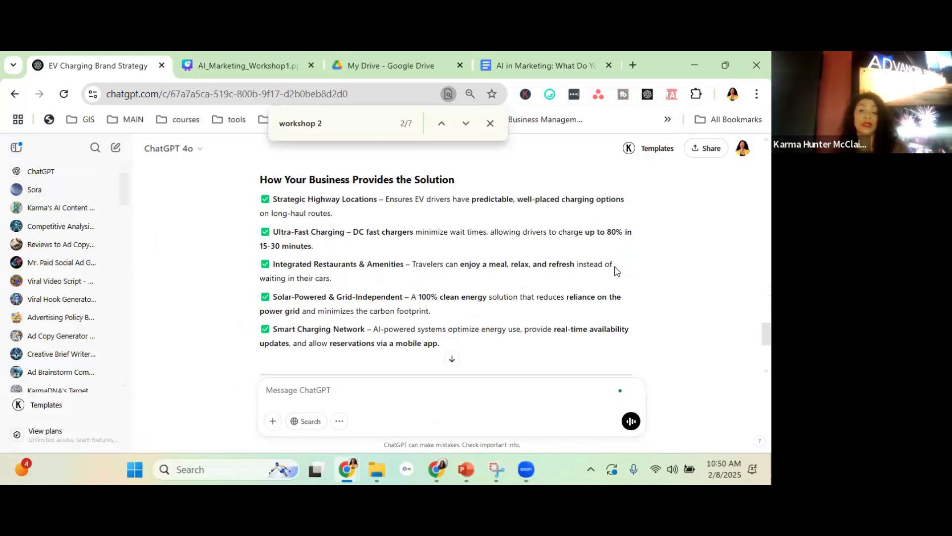
{"action": "scroll", "coordinate": [617, 271], "scroll_direction": "down", "scroll_amount": 7}
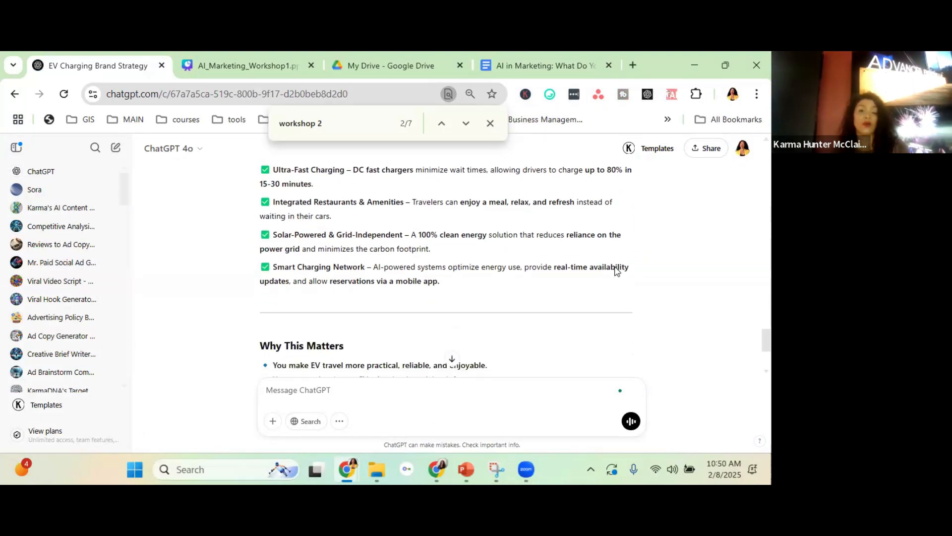
{"action": "scroll", "coordinate": [617, 271], "scroll_direction": "down", "scroll_amount": 1}
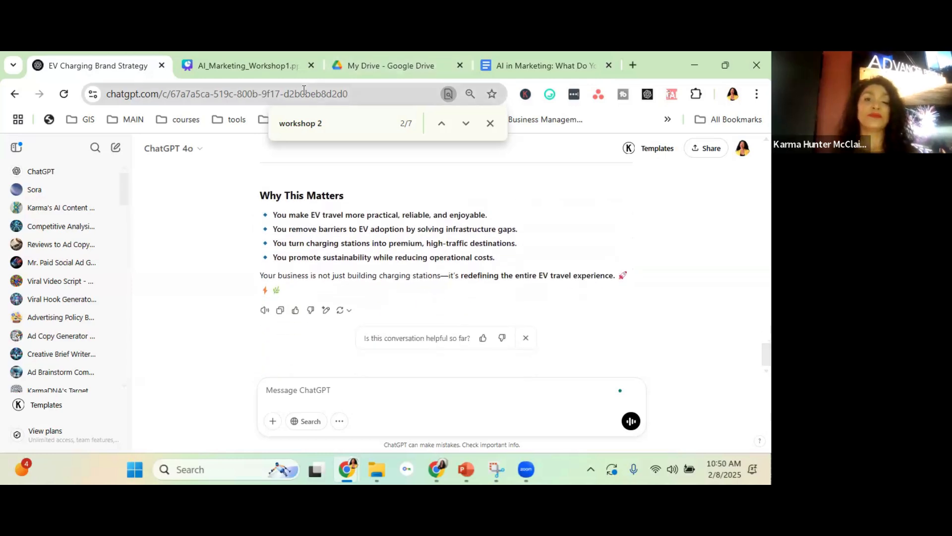
Switch to the brand guideline prompts document in Google Docs and copy the prompt belonging to "4. Narrow Down Your Target Audience".
{"action": "left_click", "coordinate": [424, 391]}
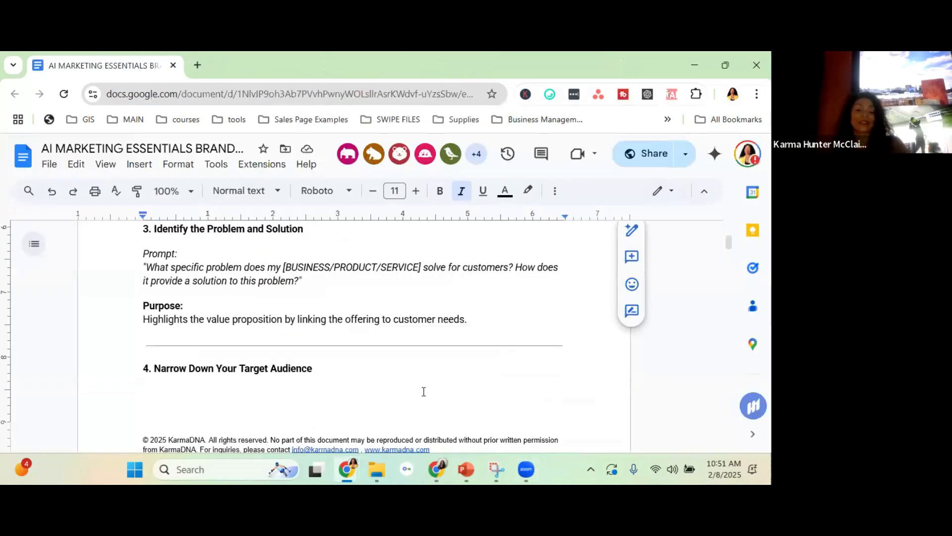
{"action": "scroll", "coordinate": [424, 391], "scroll_direction": "down", "scroll_amount": 4}
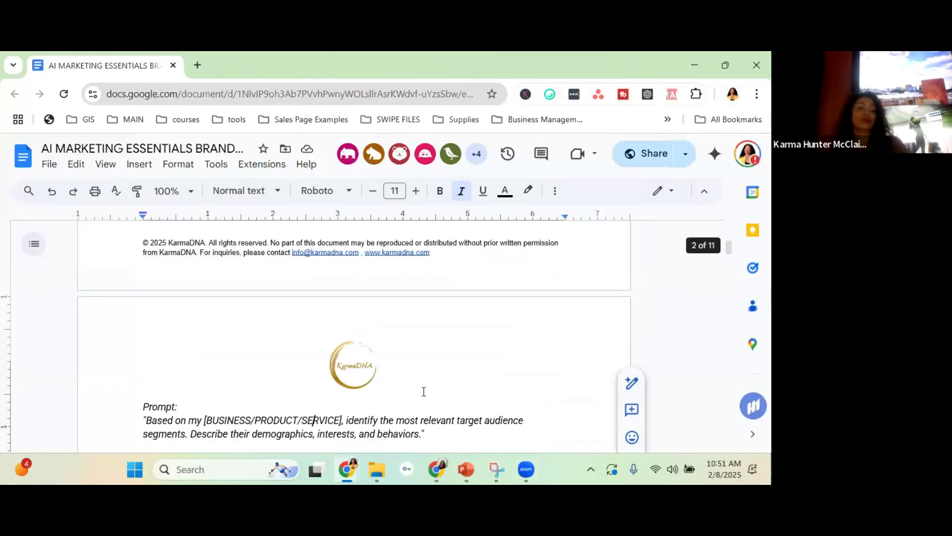
{"action": "key", "text": "Down"}
{"action": "key", "text": "Down"}
{"action": "key", "text": "Down"}
{"action": "key", "text": "Down"}
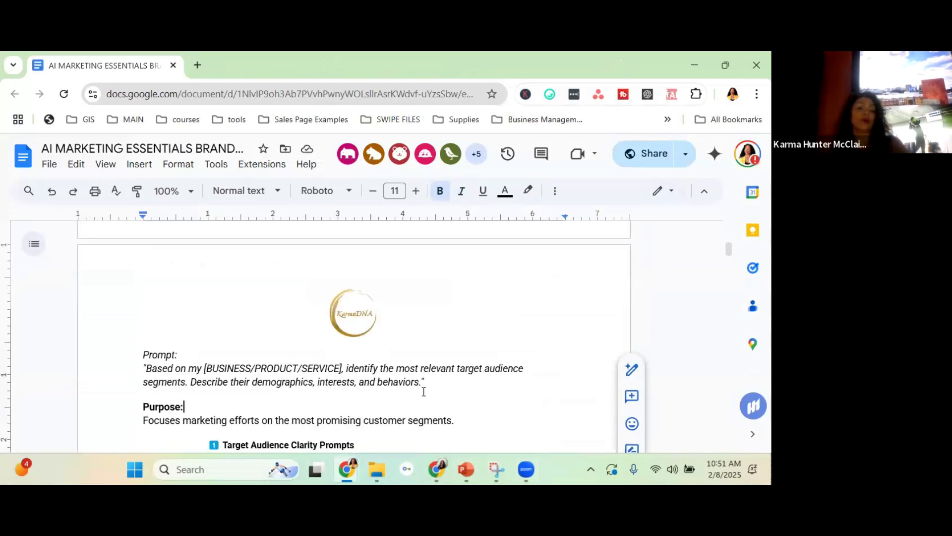
{"action": "left_click", "coordinate": [424, 391]}
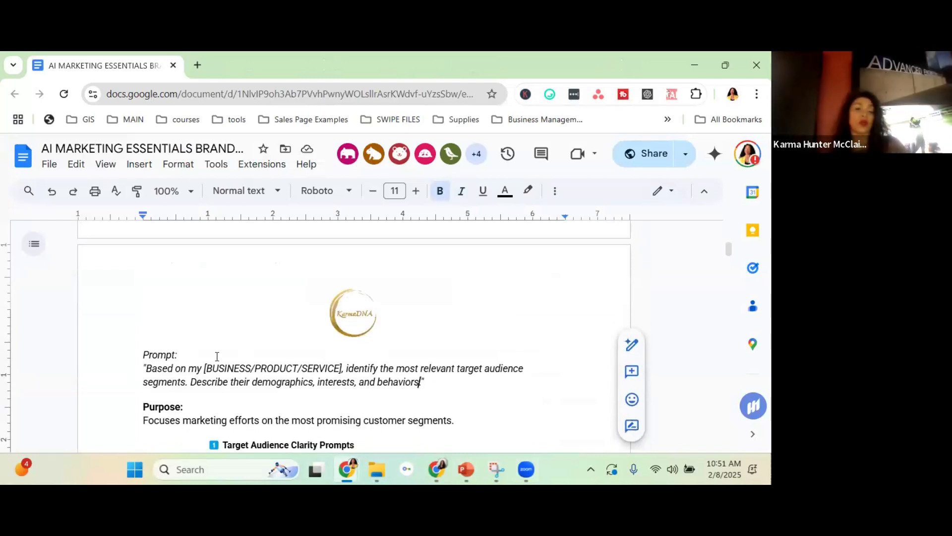
{"action": "left_click", "coordinate": [151, 366], "text": "shift"}
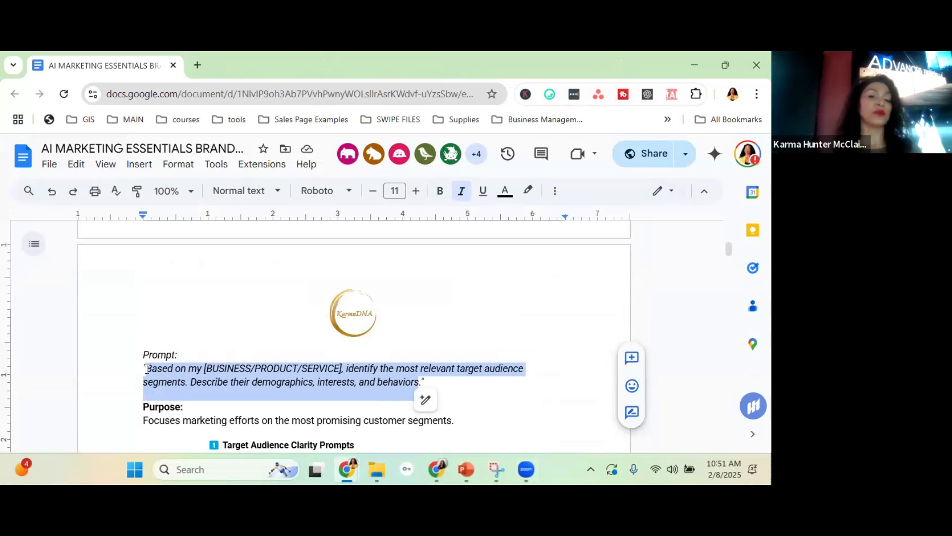
{"action": "right_click", "coordinate": [259, 390]}
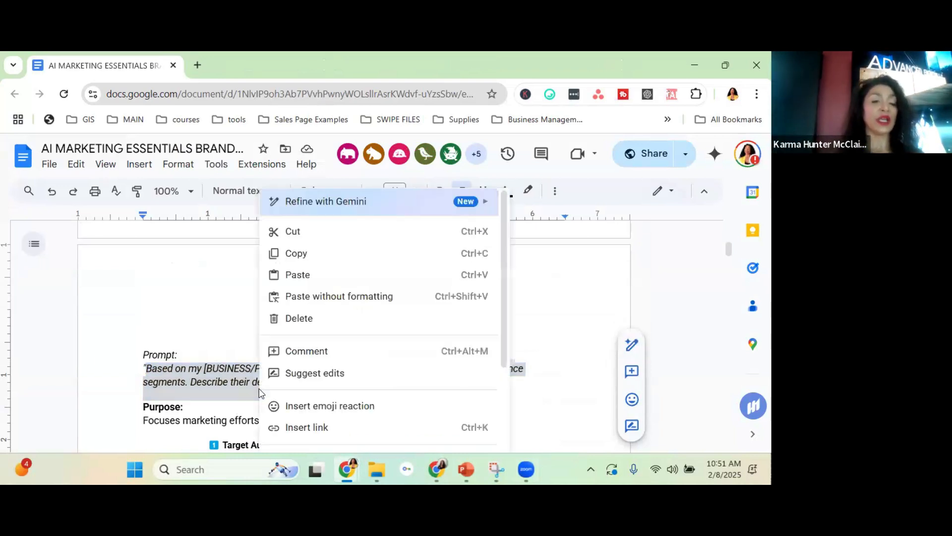
{"action": "left_click", "coordinate": [352, 252]}
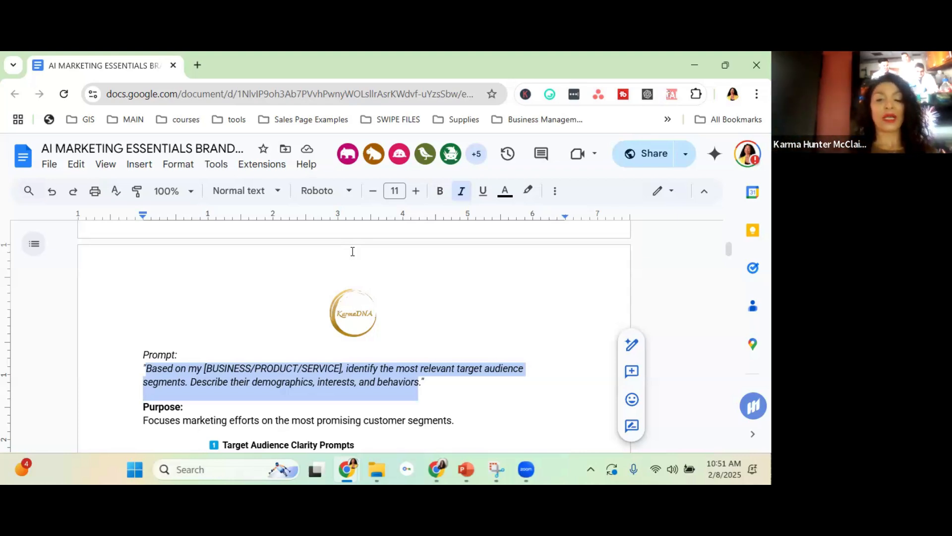
Switch back to the EV charging chat in ChatGPT and paste the target audience prompt into the message.
{"action": "mouse_move", "coordinate": [520, 469]}
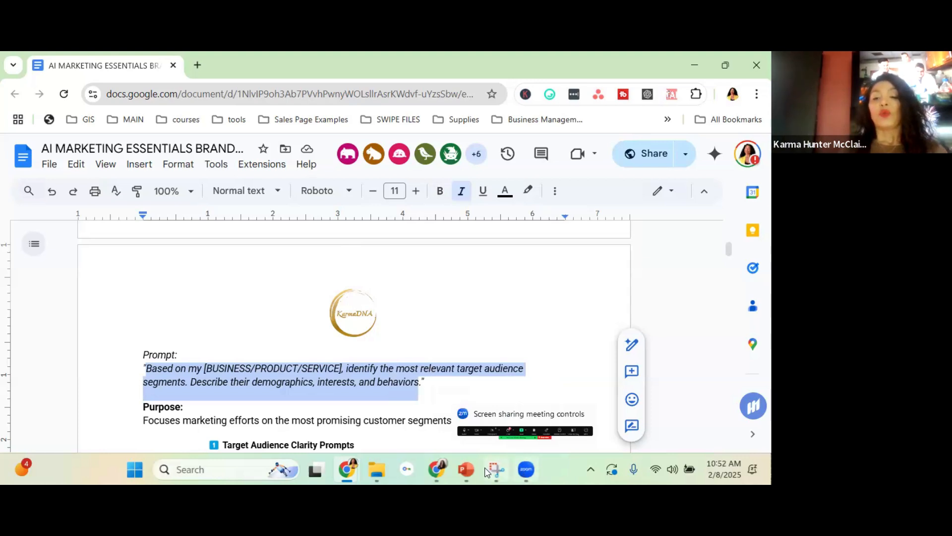
{"action": "mouse_move", "coordinate": [347, 469]}
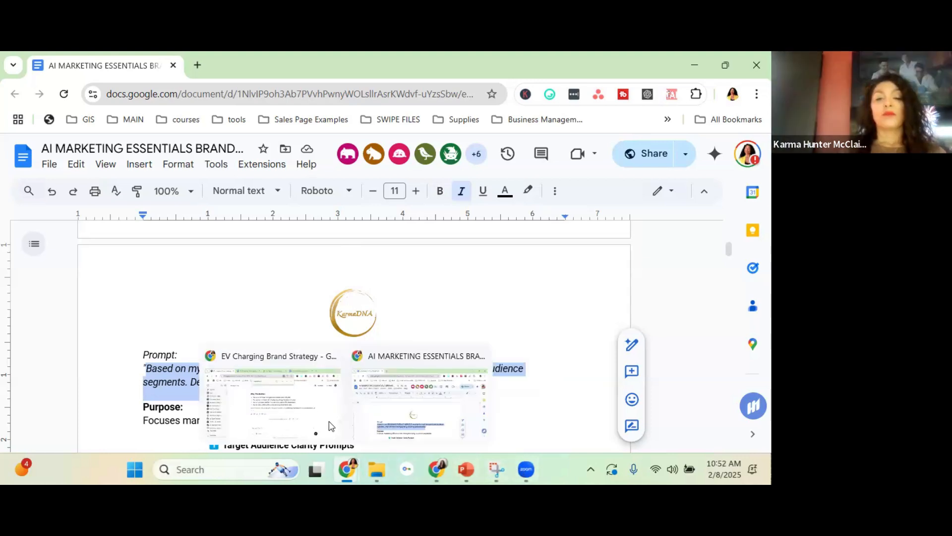
{"action": "left_click", "coordinate": [329, 421]}
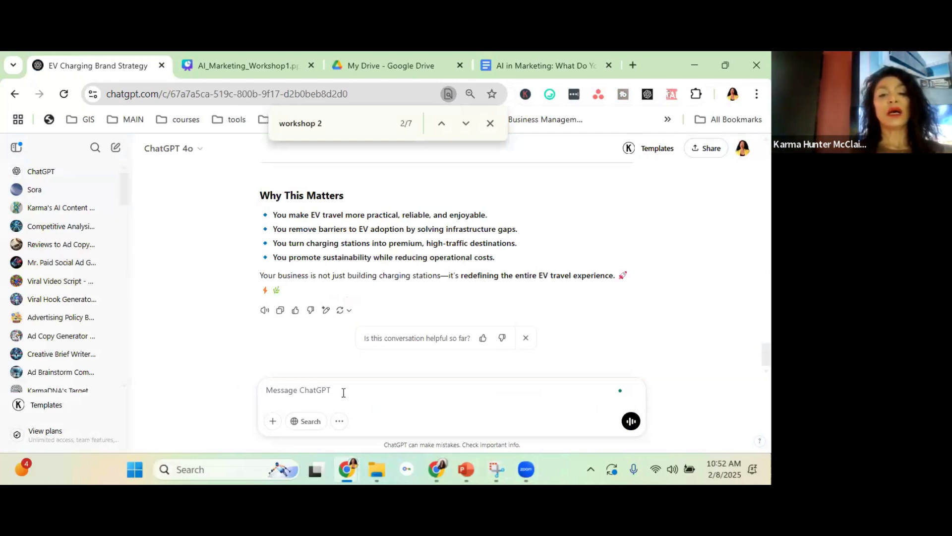
{"action": "key", "text": "ctrl+v"}
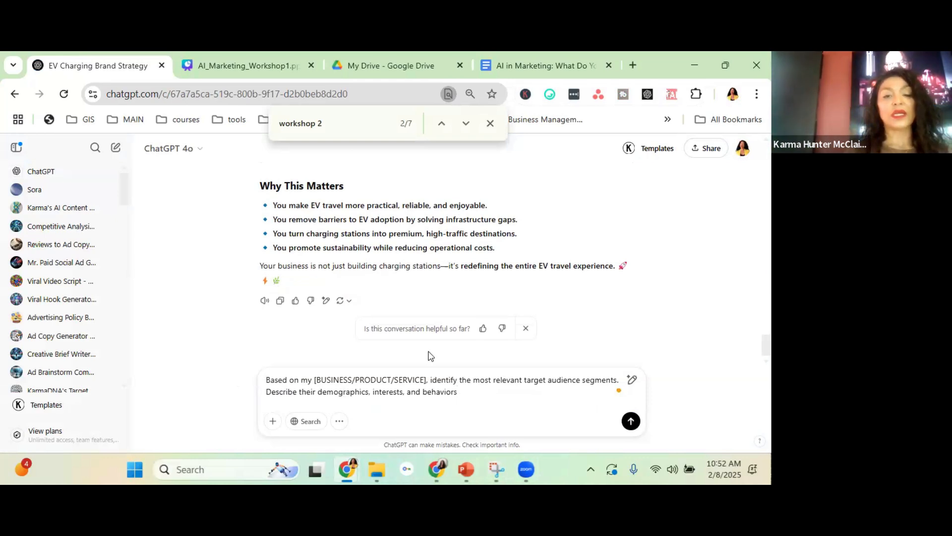
Replace the [BUSINESS/PRODUCT/SERVICE] placeholder with "business", keep a comma after it, and submit the target audience prompt.
{"action": "left_click_drag", "start_coordinate": [428, 378], "coordinate": [319, 378]}
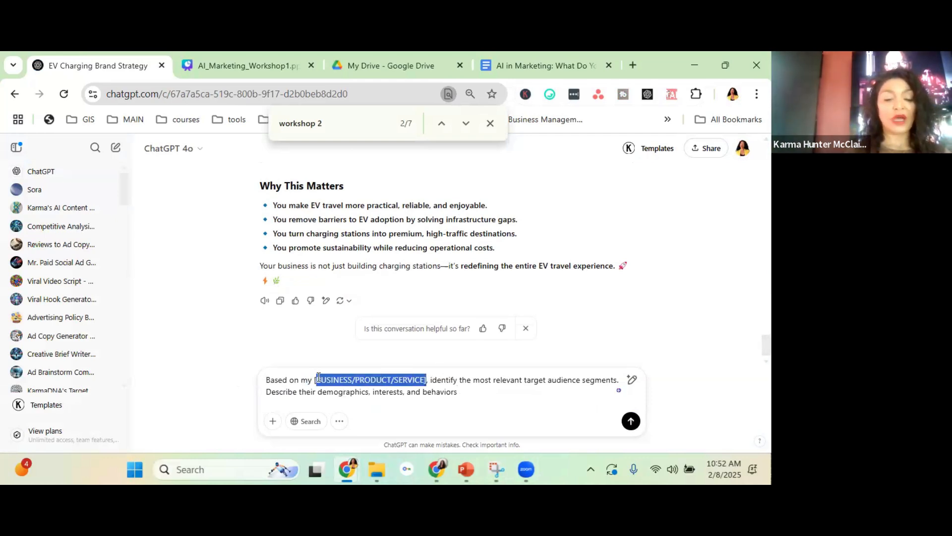
{"action": "type", "text": "business"}
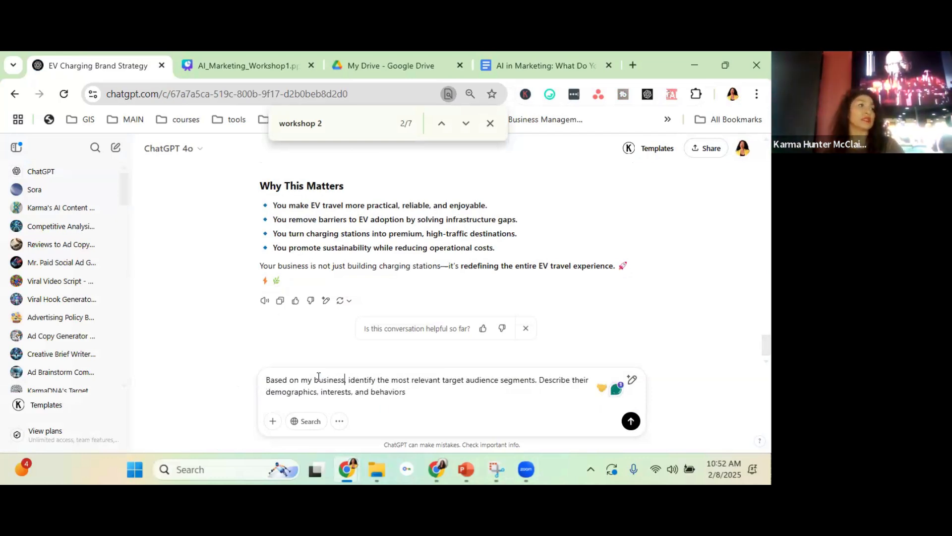
{"action": "key", "text": "BackSpace"}
{"action": "key", "text": "BackSpace"}
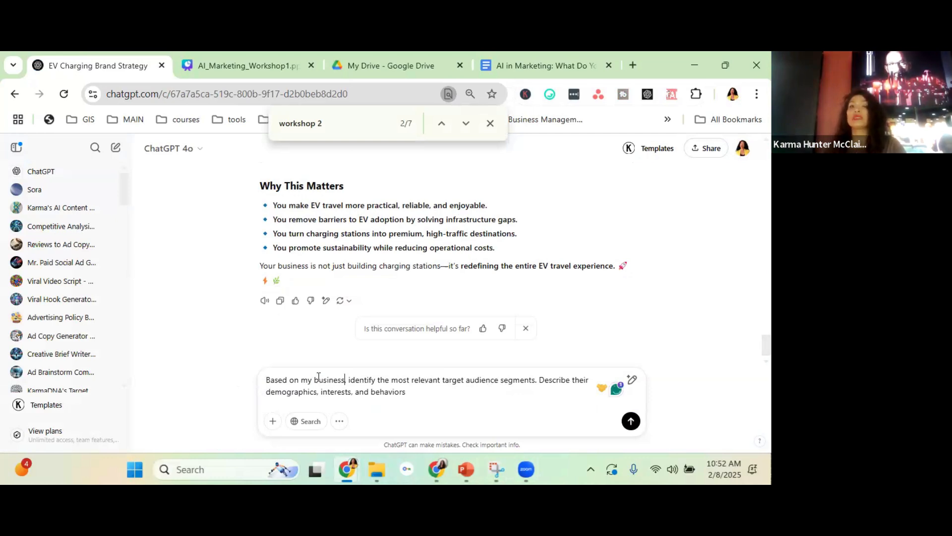
{"action": "type", "text": ","}
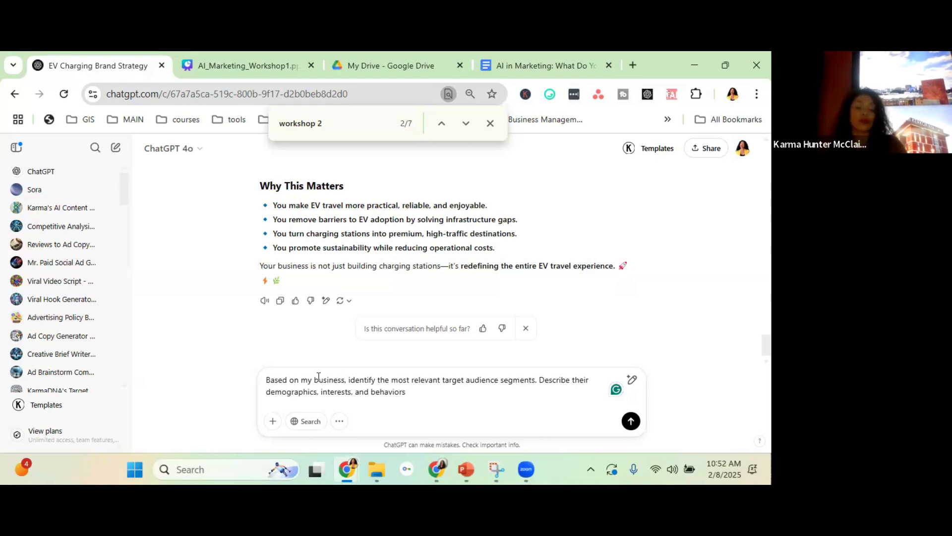
{"action": "key", "text": "Return"}
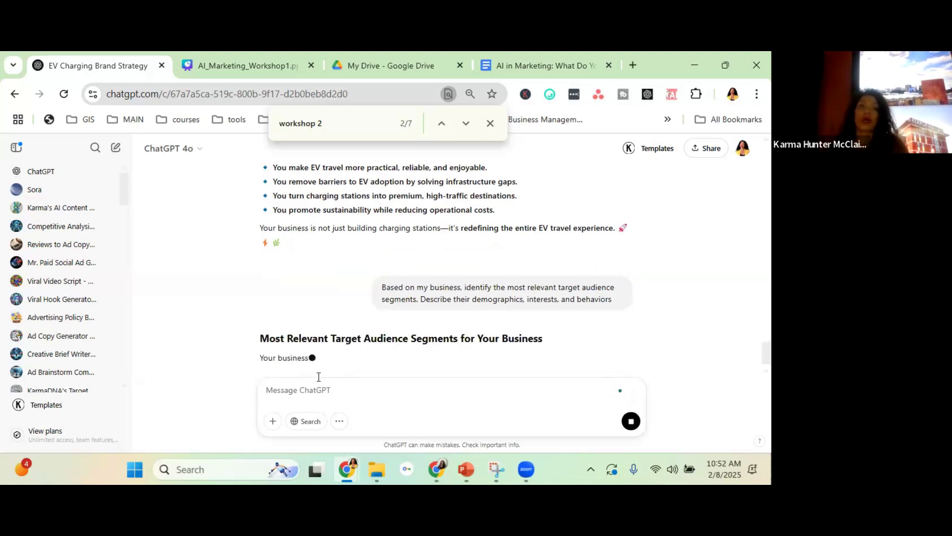
Read the first generated target audience segment, covering its demographics, interests and behaviors, and pain points.
{"action": "mouse_move", "coordinate": [273, 221]}
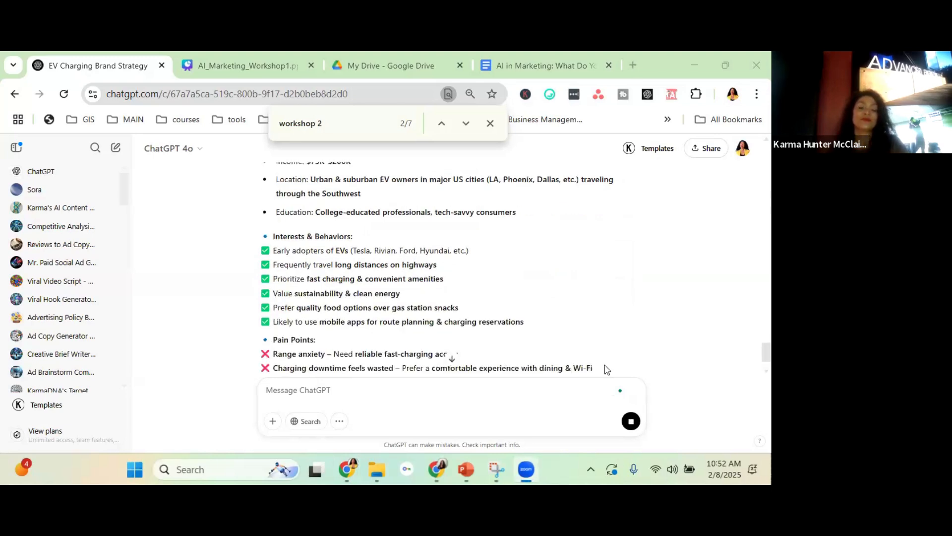
{"action": "scroll", "coordinate": [613, 303], "scroll_direction": "up", "scroll_amount": 3}
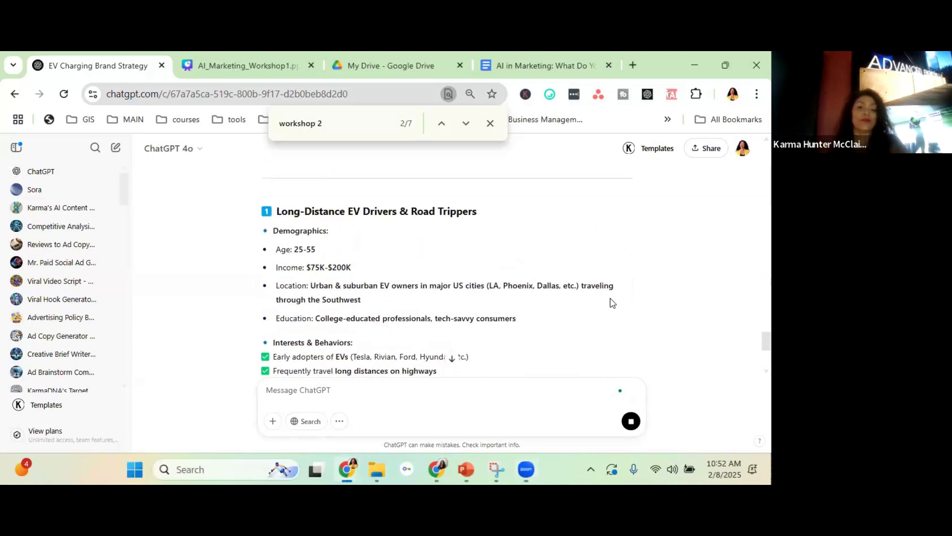
{"action": "scroll", "coordinate": [612, 303], "scroll_direction": "down", "scroll_amount": 1}
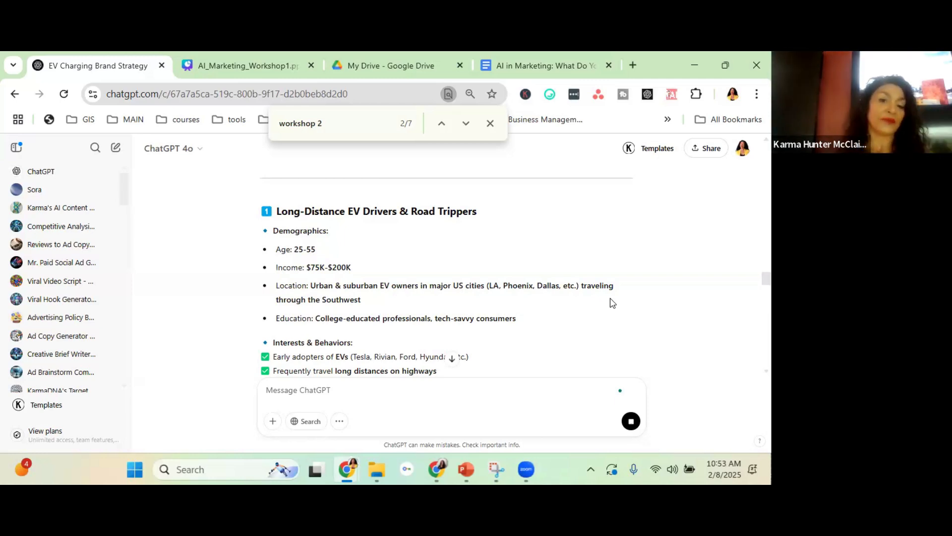
{"action": "scroll", "coordinate": [613, 302], "scroll_direction": "down", "scroll_amount": 1}
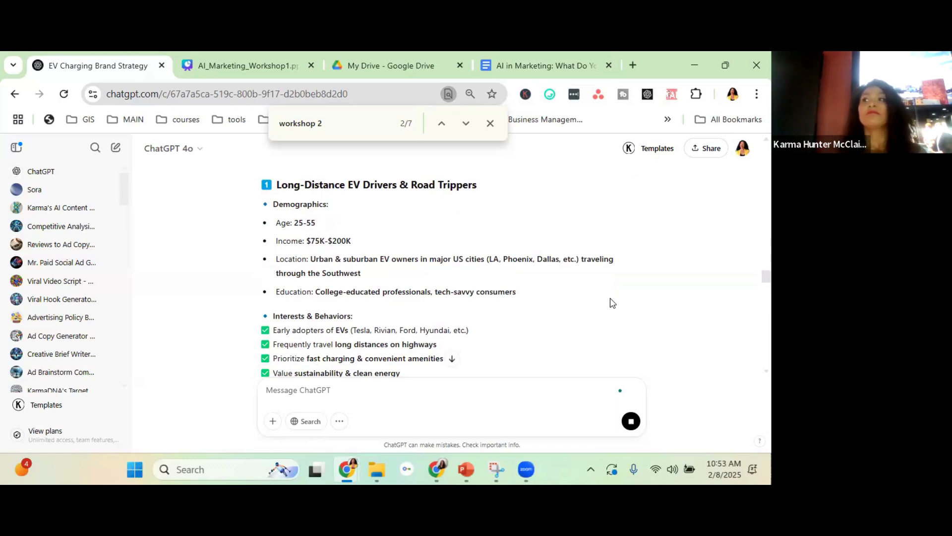
{"action": "scroll", "coordinate": [613, 303], "scroll_direction": "down", "scroll_amount": 3}
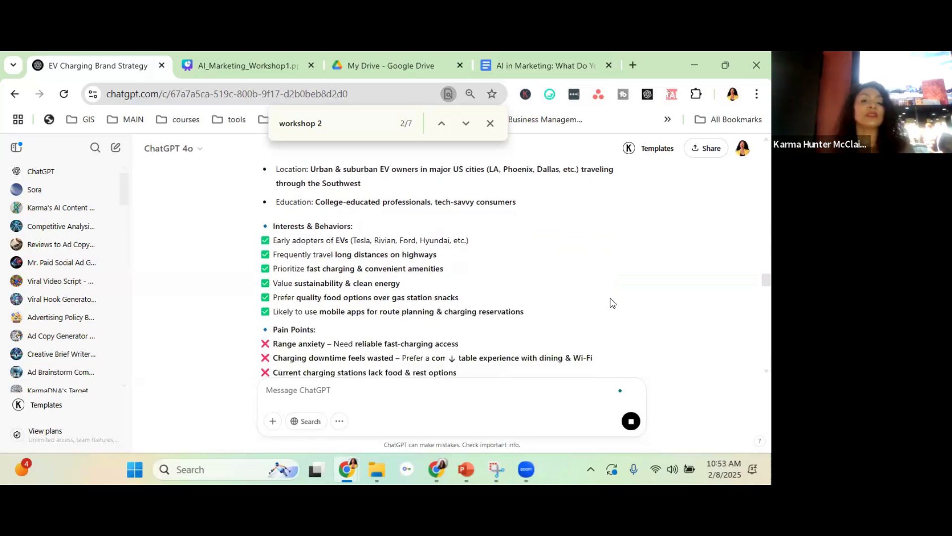
{"action": "scroll", "coordinate": [613, 302], "scroll_direction": "down", "scroll_amount": 1}
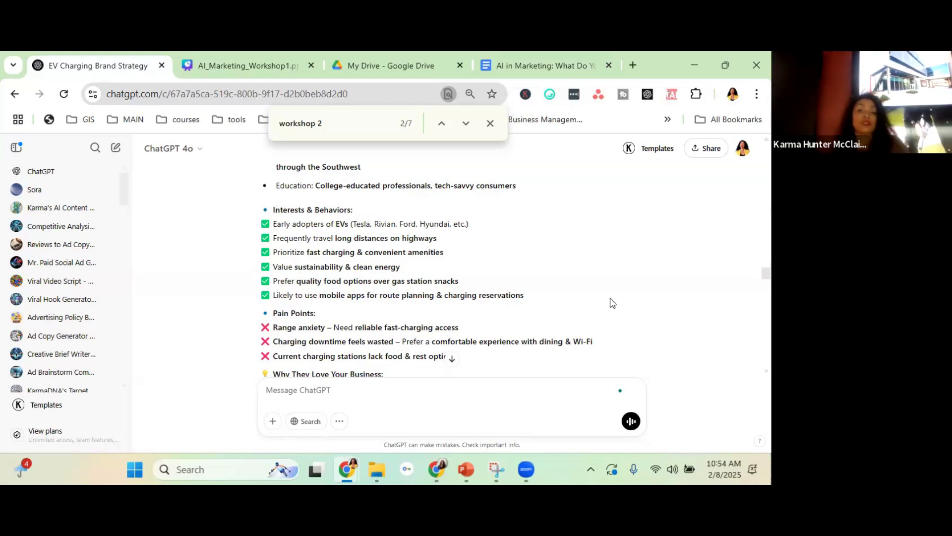
Read the rest of the first target audience segment and the following ones, from regional commuters through fleet operators to sustainability-minded consumers.
{"action": "scroll", "coordinate": [613, 303], "scroll_direction": "down", "scroll_amount": 2}
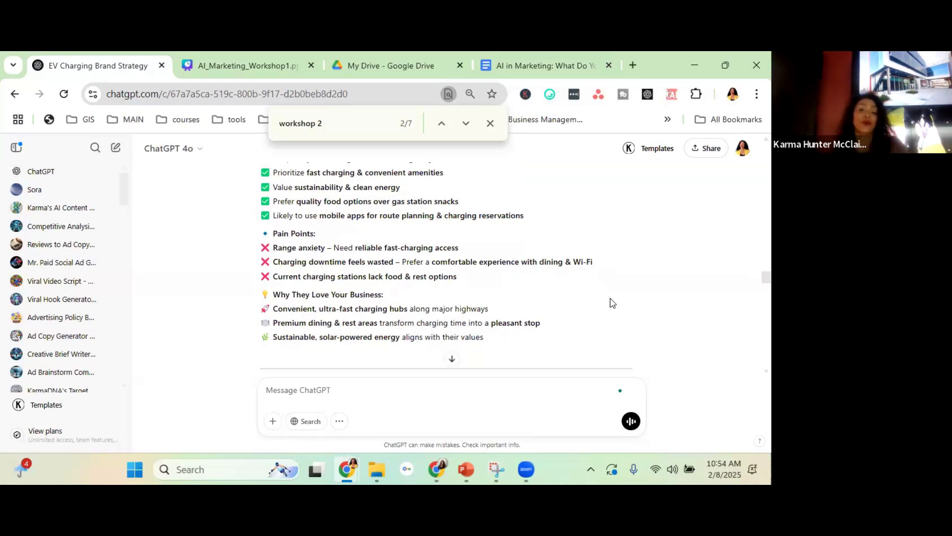
{"action": "scroll", "coordinate": [612, 303], "scroll_direction": "down", "scroll_amount": 1}
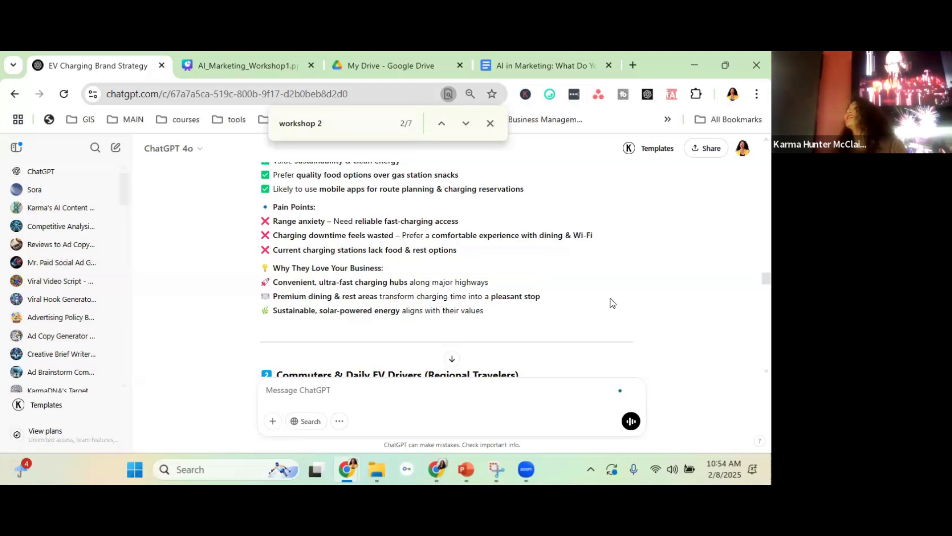
{"action": "scroll", "coordinate": [613, 303], "scroll_direction": "down", "scroll_amount": 1}
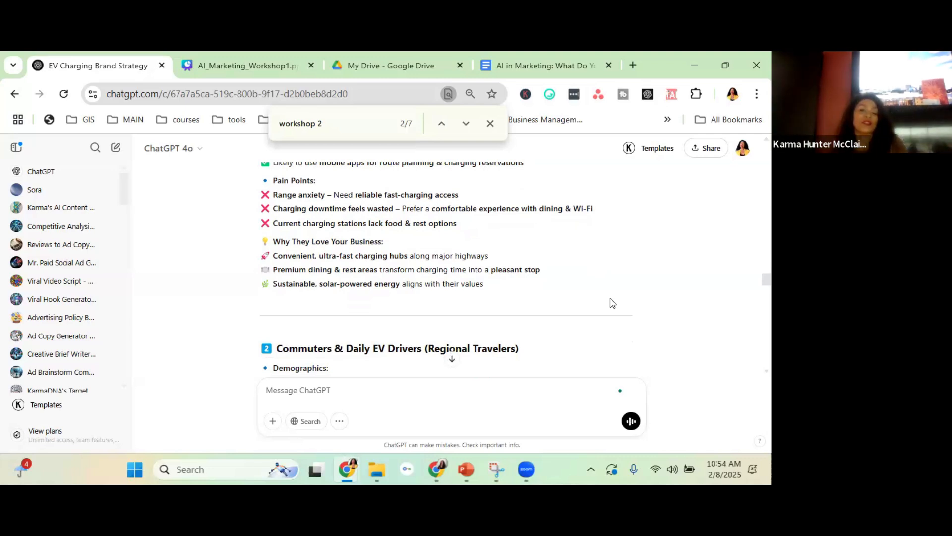
{"action": "scroll", "coordinate": [613, 303], "scroll_direction": "down", "scroll_amount": 5}
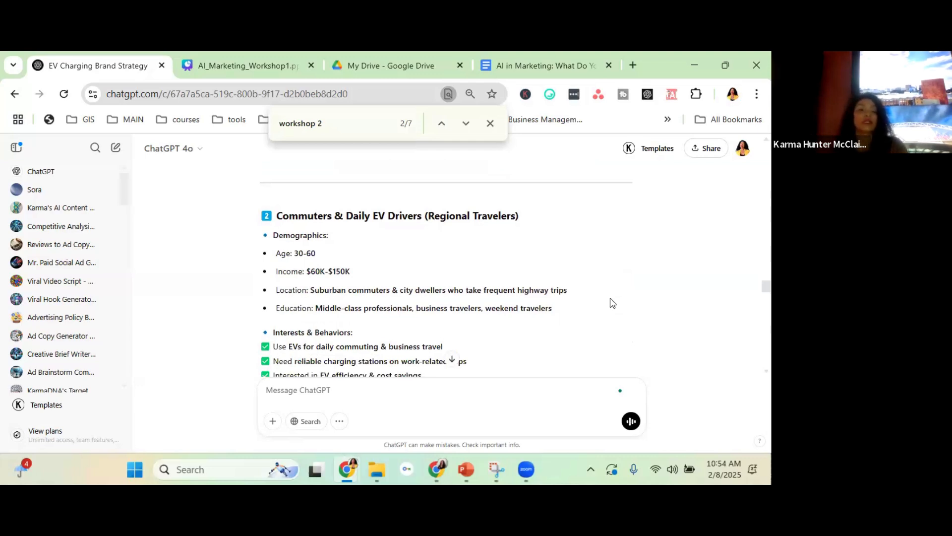
{"action": "scroll", "coordinate": [613, 303], "scroll_direction": "down", "scroll_amount": 2}
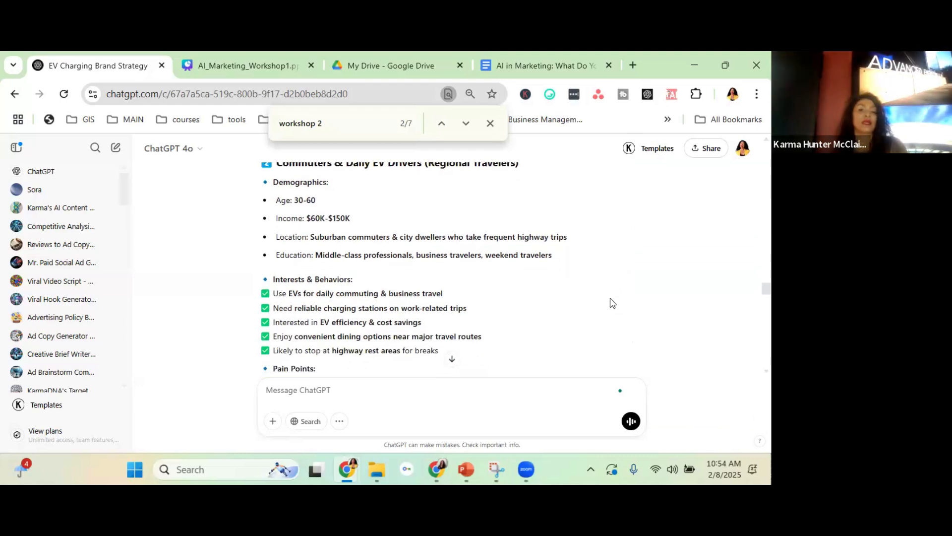
{"action": "scroll", "coordinate": [613, 303], "scroll_direction": "down", "scroll_amount": 5}
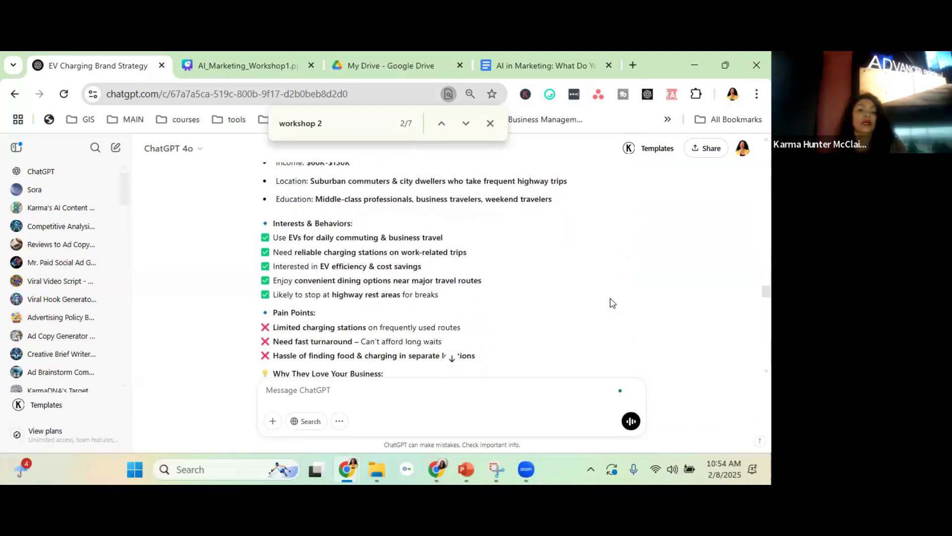
{"action": "scroll", "coordinate": [613, 302], "scroll_direction": "down", "scroll_amount": 3}
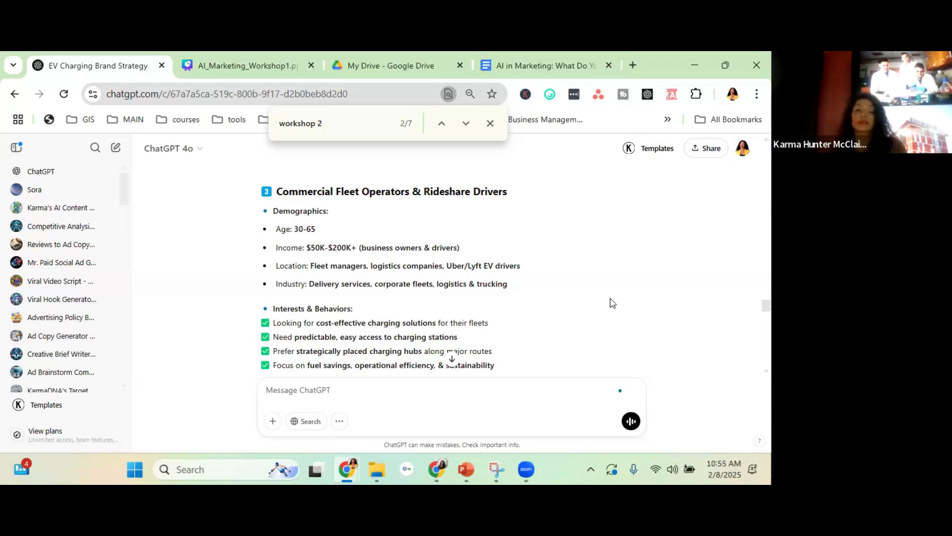
{"action": "scroll", "coordinate": [613, 303], "scroll_direction": "down", "scroll_amount": 1}
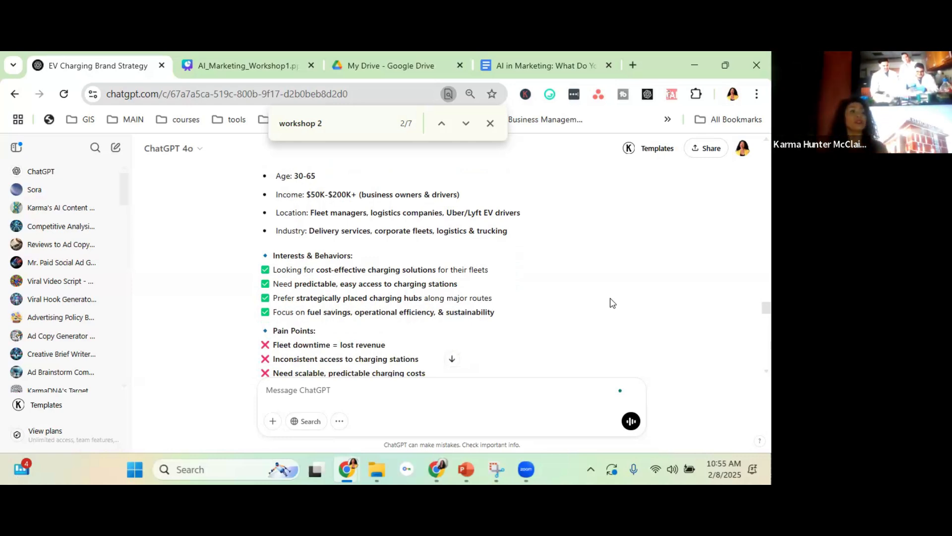
{"action": "scroll", "coordinate": [613, 303], "scroll_direction": "down", "scroll_amount": 3}
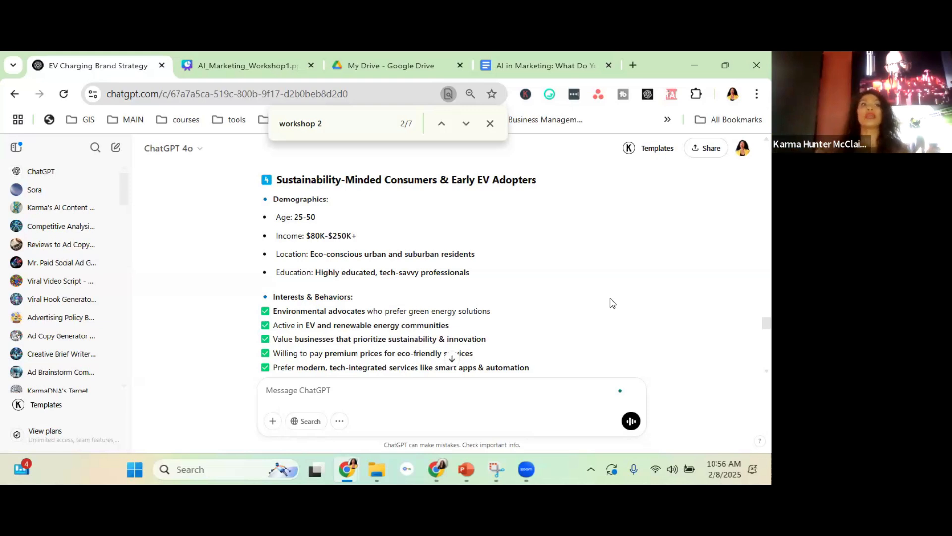
Switch to the brand guideline prompts document in Google Docs and look through it from the target audience prompts to "Ideal Customer Persona Prompts".
{"action": "key", "text": "alt+Tab"}
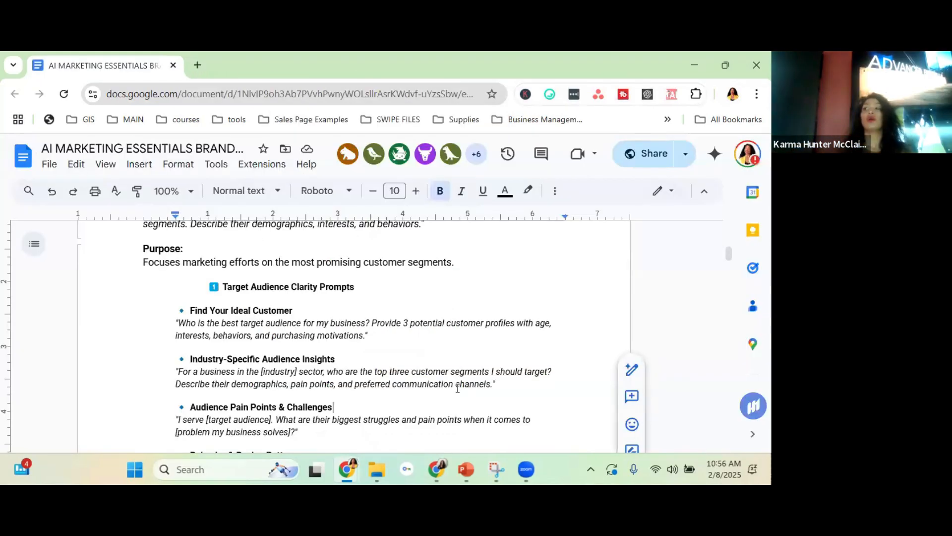
{"action": "key", "text": "Down"}
{"action": "key", "text": "Down"}
{"action": "key", "text": "Down"}
{"action": "key", "text": "Down"}
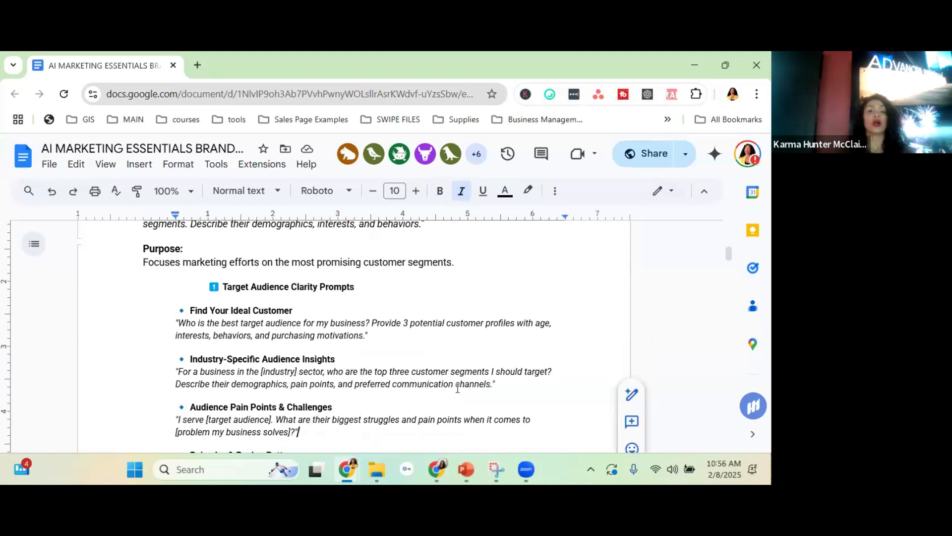
{"action": "key", "text": "Down"}
{"action": "key", "text": "Down"}
{"action": "key", "text": "Down"}
{"action": "key", "text": "Down"}
{"action": "key", "text": "Down"}
{"action": "key", "text": "Down"}
{"action": "key", "text": "Down"}
{"action": "key", "text": "Down"}
{"action": "key", "text": "Down"}
{"action": "key", "text": "Down"}
{"action": "key", "text": "Down"}
{"action": "key", "text": "Down"}
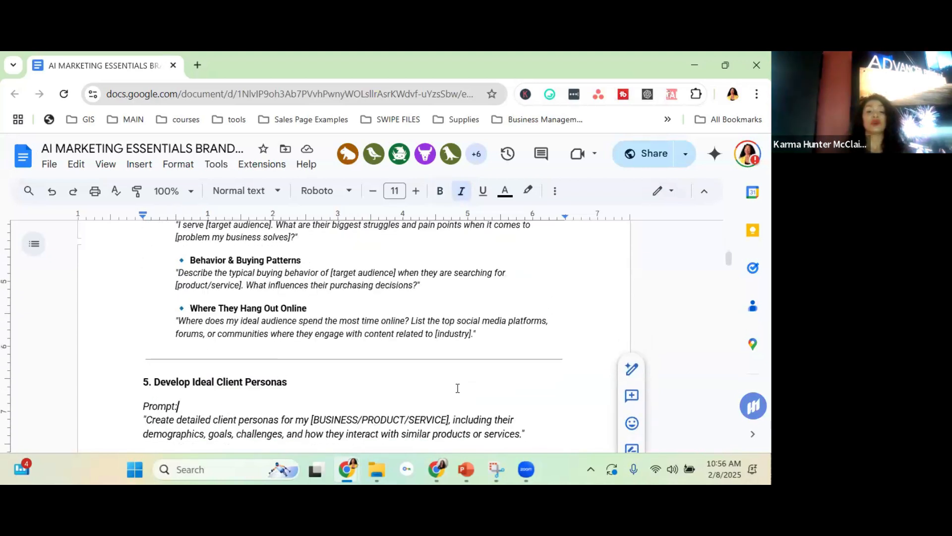
{"action": "key", "text": "Down"}
{"action": "key", "text": "Down"}
{"action": "key", "text": "Down"}
{"action": "key", "text": "Down"}
{"action": "key", "text": "Down"}
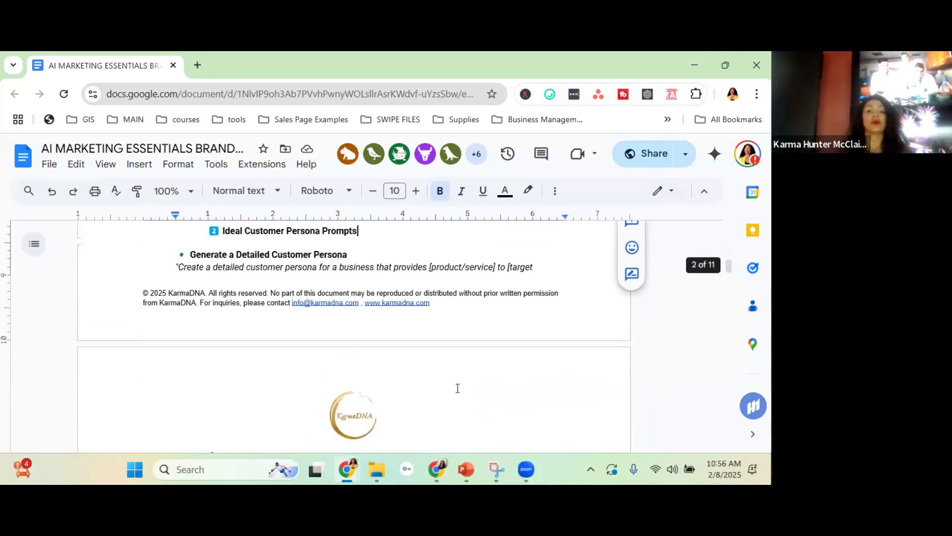
Return to the "Target Audience Clarity Prompts" above "5. Develop Ideal Client Personas" and review the listed prompts.
{"action": "key", "text": "Up"}
{"action": "key", "text": "Up"}
{"action": "key", "text": "Up"}
{"action": "key", "text": "Up"}
{"action": "key", "text": "Up"}
{"action": "key", "text": "Up"}
{"action": "key", "text": "Up"}
{"action": "key", "text": "Up"}
{"action": "key", "text": "Up"}
{"action": "key", "text": "Up"}
{"action": "key", "text": "Up"}
{"action": "key", "text": "Up"}
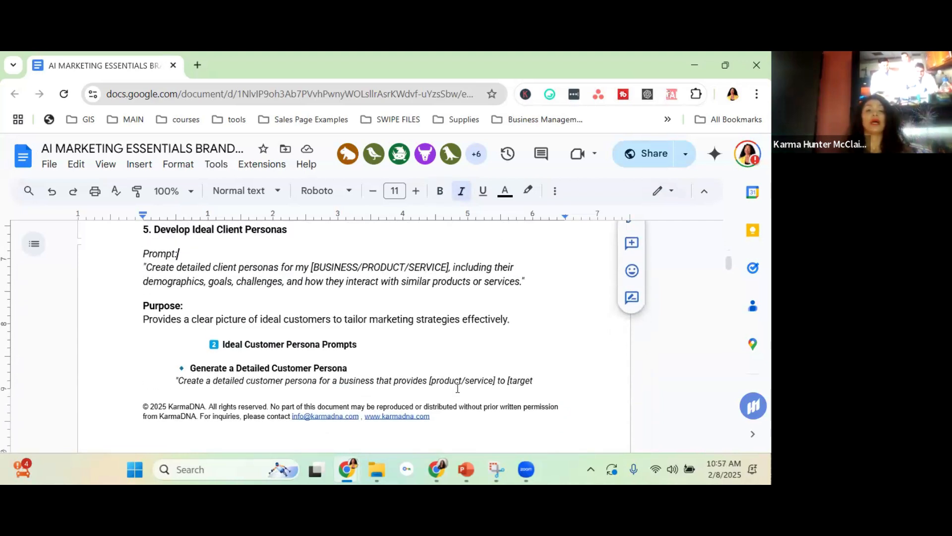
{"action": "key", "text": "Up"}
{"action": "key", "text": "Up"}
{"action": "key", "text": "Up"}
{"action": "key", "text": "Up"}
{"action": "key", "text": "Up"}
{"action": "key", "text": "Up"}
{"action": "key", "text": "Up"}
{"action": "key", "text": "Up"}
{"action": "key", "text": "Up"}
{"action": "key", "text": "Up"}
{"action": "key", "text": "Up"}
{"action": "key", "text": "Up"}
{"action": "key", "text": "Up"}
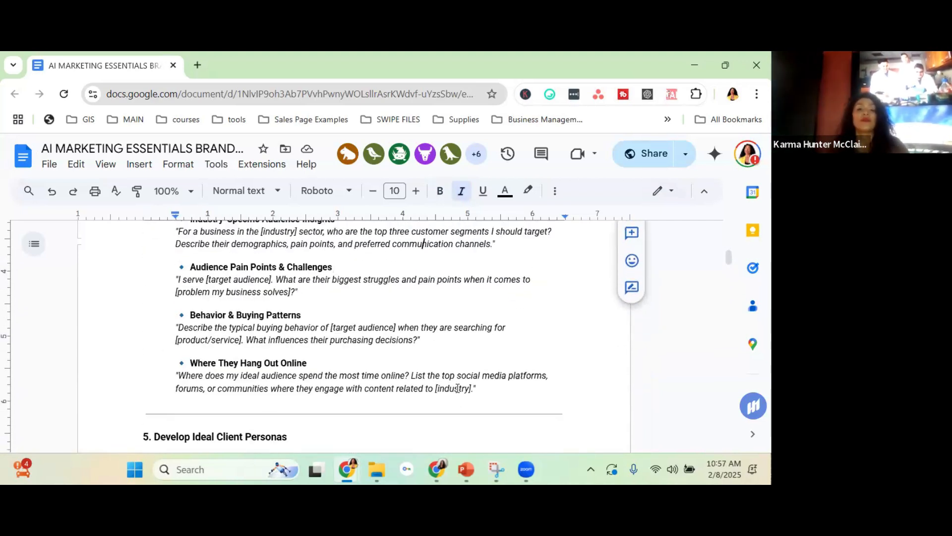
{"action": "key", "text": "Up"}
{"action": "key", "text": "Up"}
{"action": "key", "text": "Up"}
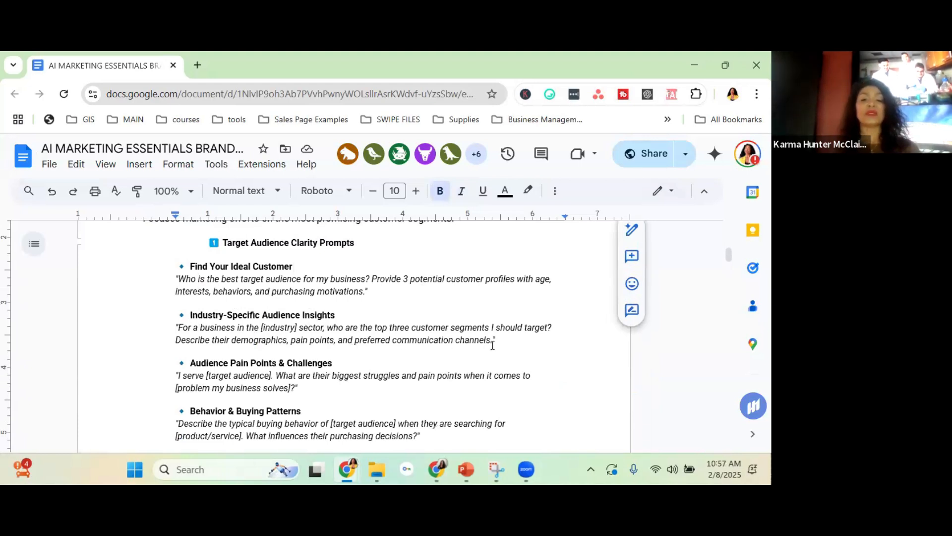
Go through the audience clarity prompts, highlighting the text under "Industry-Specific Audience Insights", "Behavior & Buying Patterns" and "Where They Hang Out Online".
{"action": "mouse_move", "coordinate": [499, 341]}
{"action": "left_mouse_down"}
{"action": "mouse_move", "coordinate": [221, 341]}
{"action": "mouse_move", "coordinate": [179, 325]}
{"action": "left_mouse_up"}
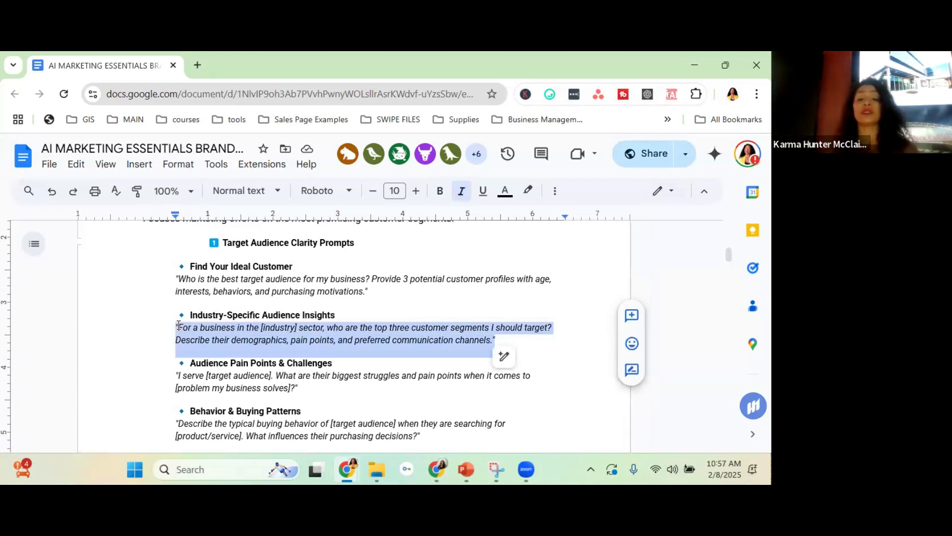
{"action": "left_click", "coordinate": [294, 389]}
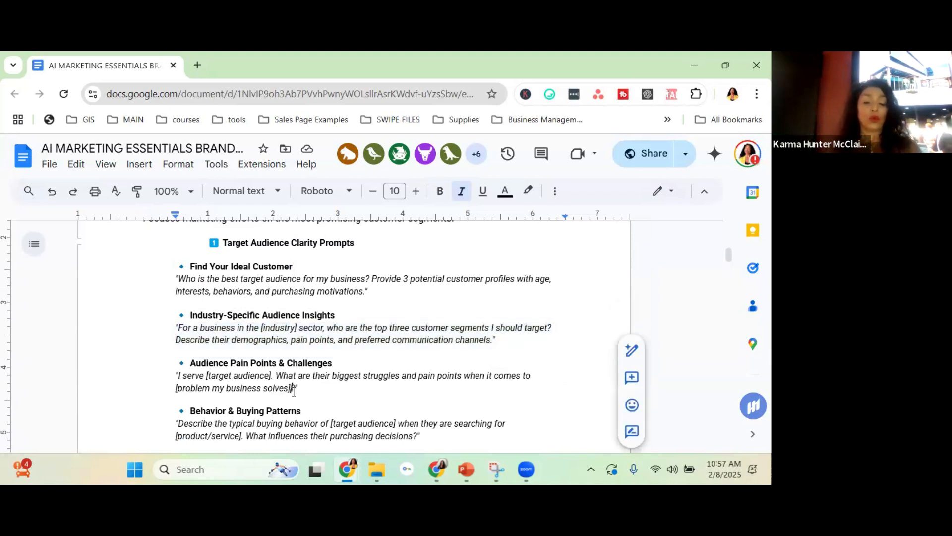
{"action": "scroll", "coordinate": [293, 391], "scroll_direction": "down", "scroll_amount": 1}
{"action": "left_click", "coordinate": [294, 391]}
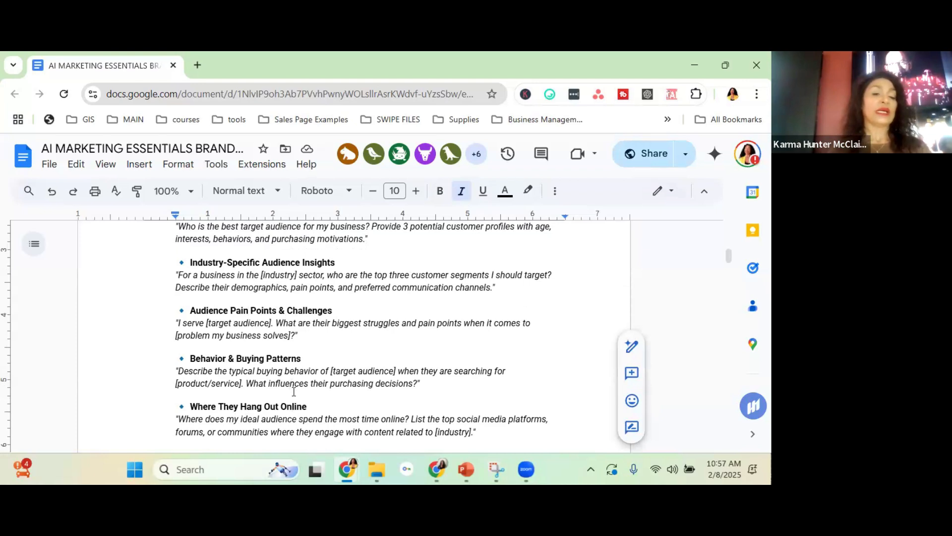
{"action": "left_click_drag", "start_coordinate": [180, 371], "coordinate": [415, 387]}
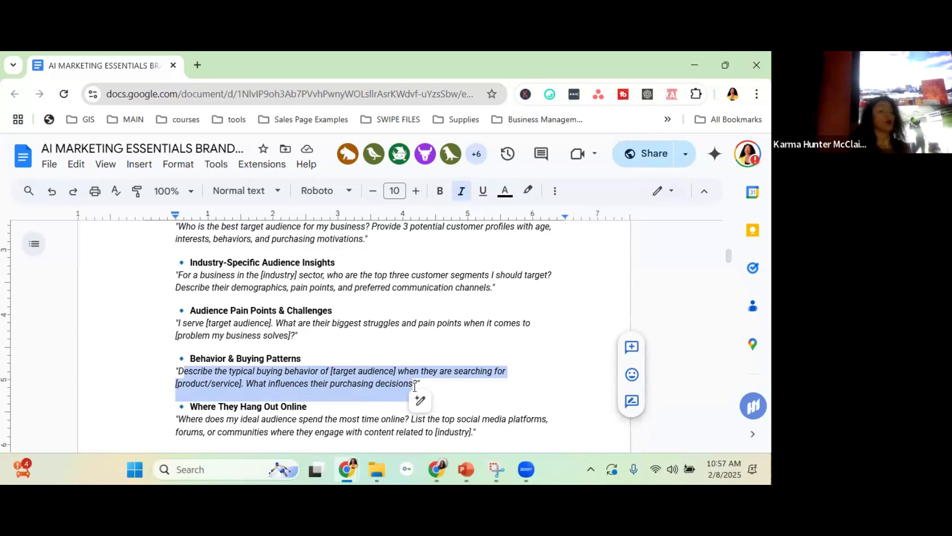
{"action": "scroll", "coordinate": [414, 386], "scroll_direction": "down", "scroll_amount": 1}
{"action": "left_click_drag", "start_coordinate": [471, 383], "coordinate": [180, 366]}
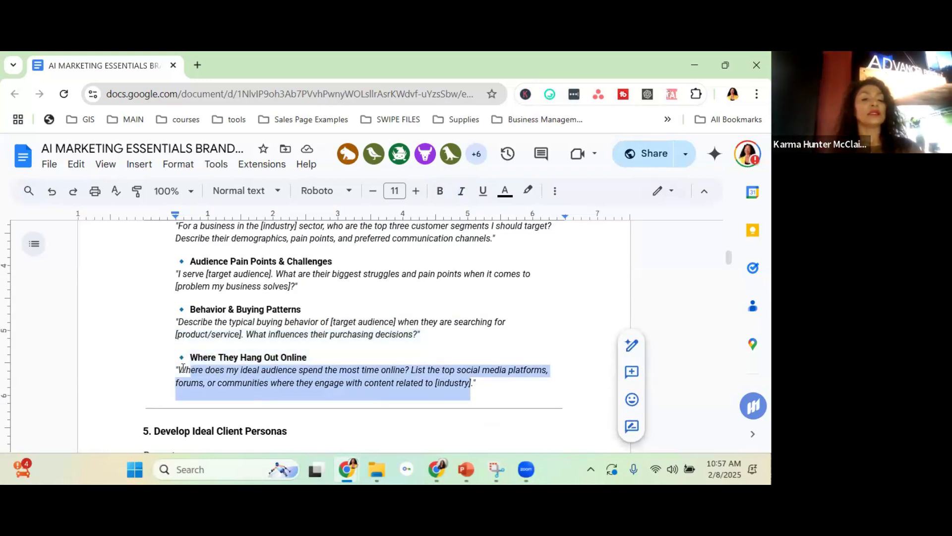